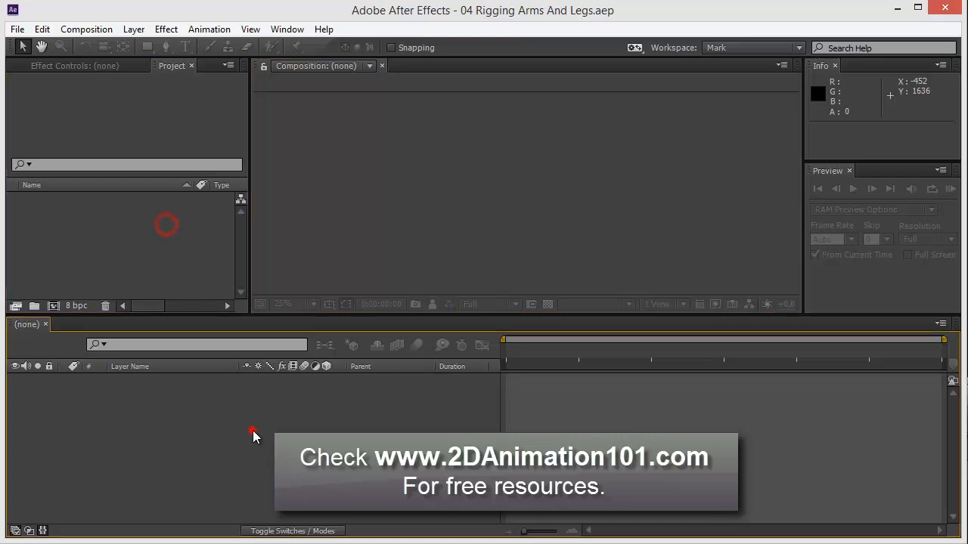
click(494, 190)
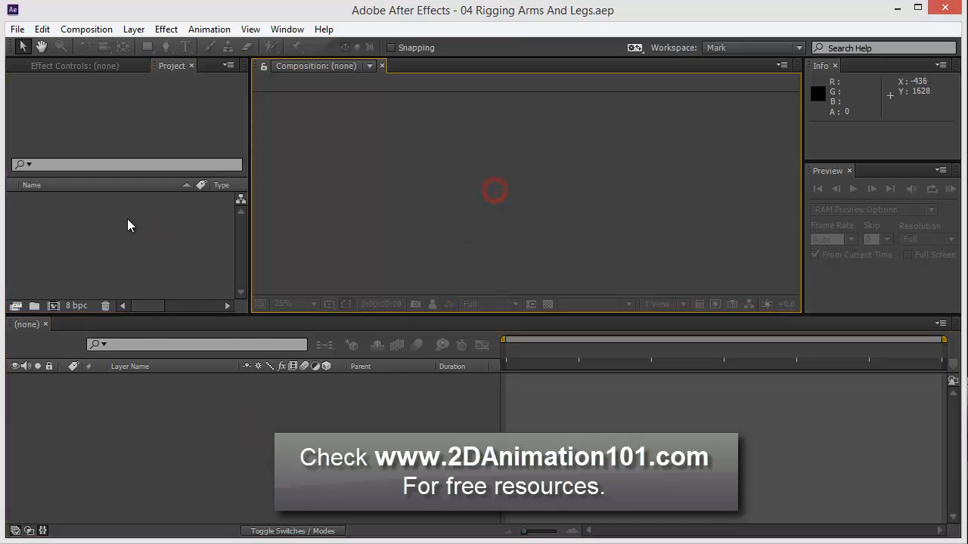
click(145, 238)
click(276, 436)
click(428, 248)
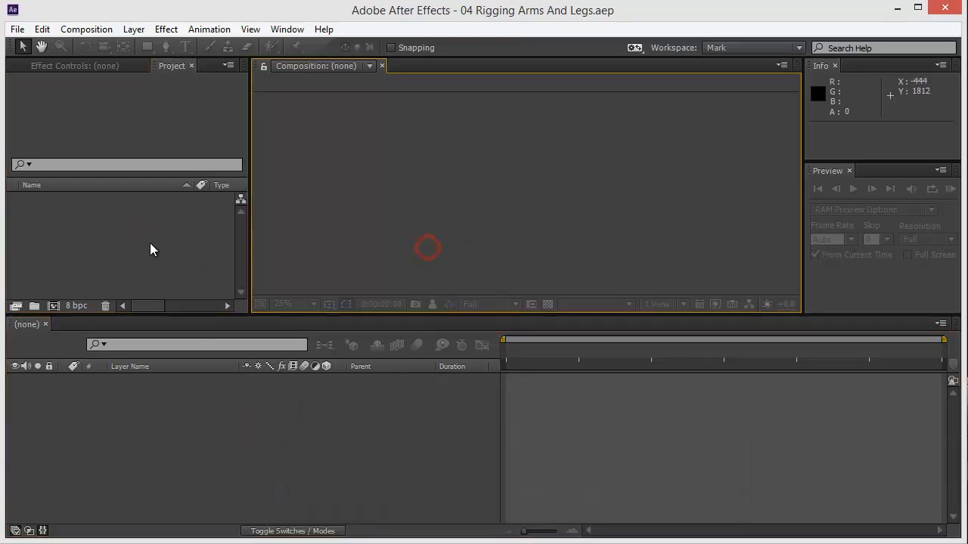
click(150, 244)
click(233, 438)
click(392, 252)
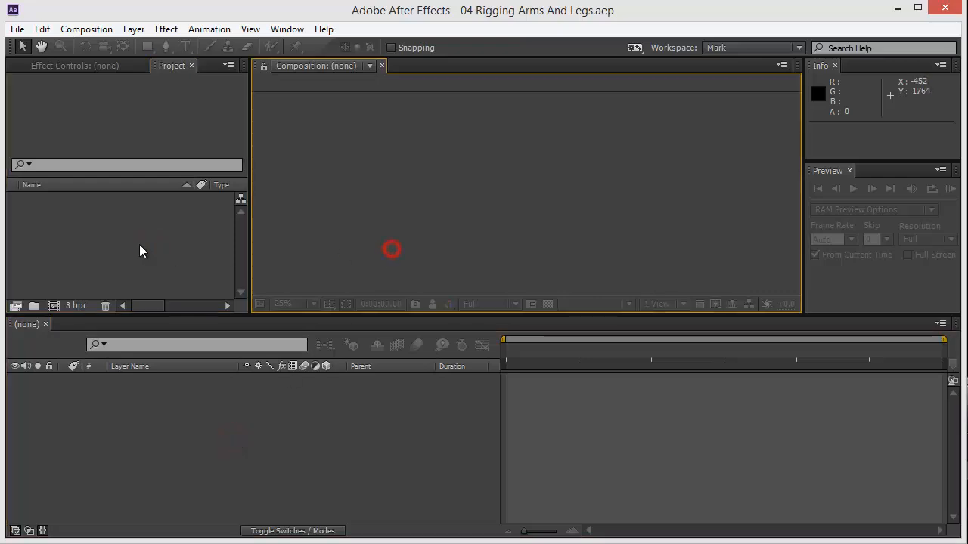
click(140, 244)
click(179, 409)
click(356, 243)
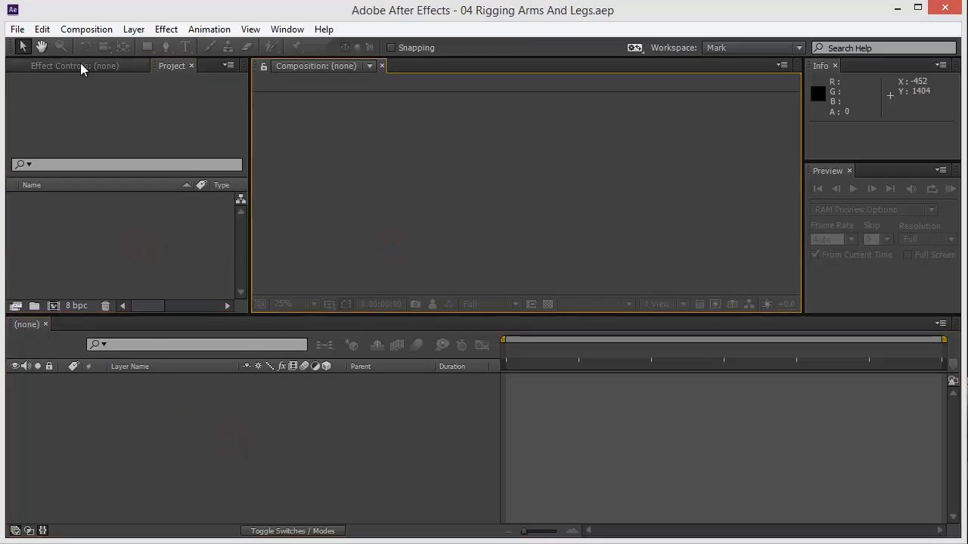
Look at the Effect Controls and Project areas in turn, ending on the project item list
click(81, 65)
click(98, 236)
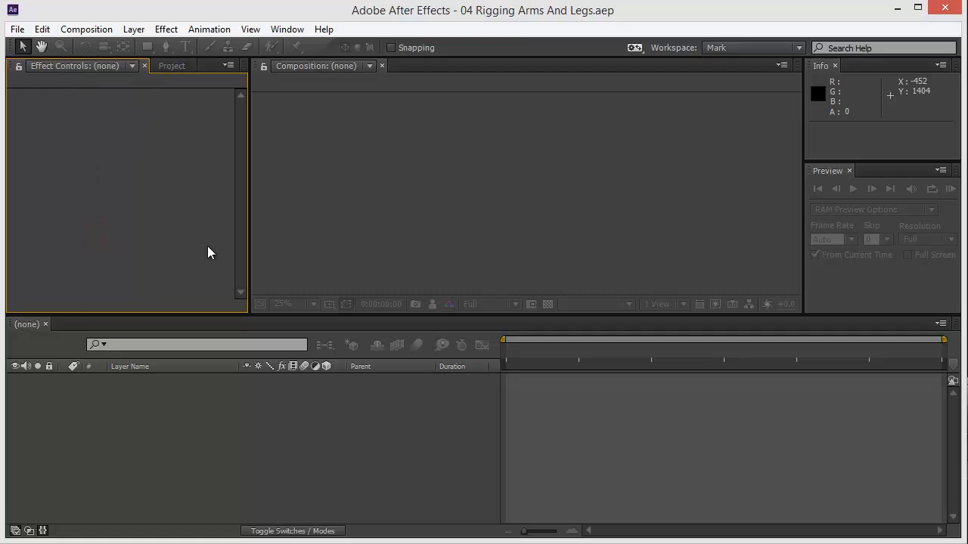
click(173, 66)
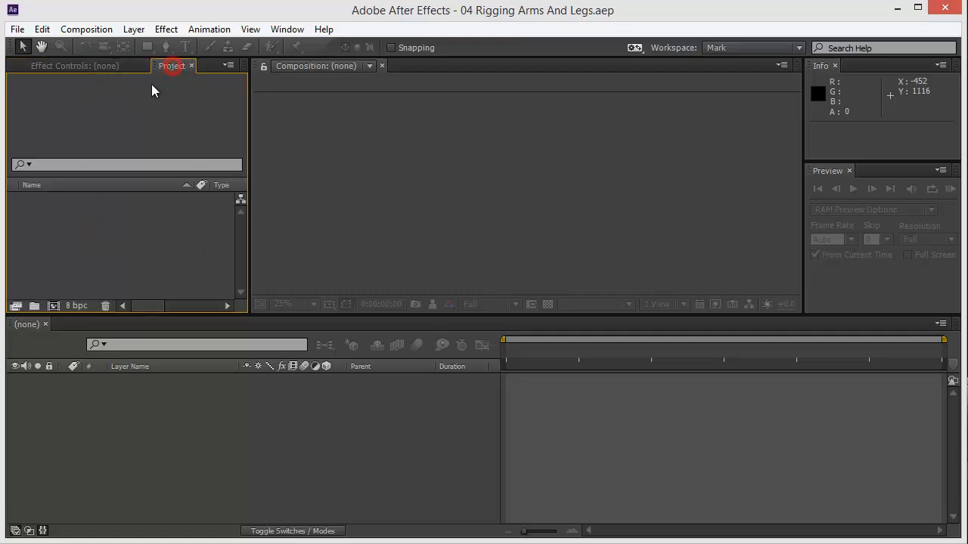
click(80, 67)
click(371, 183)
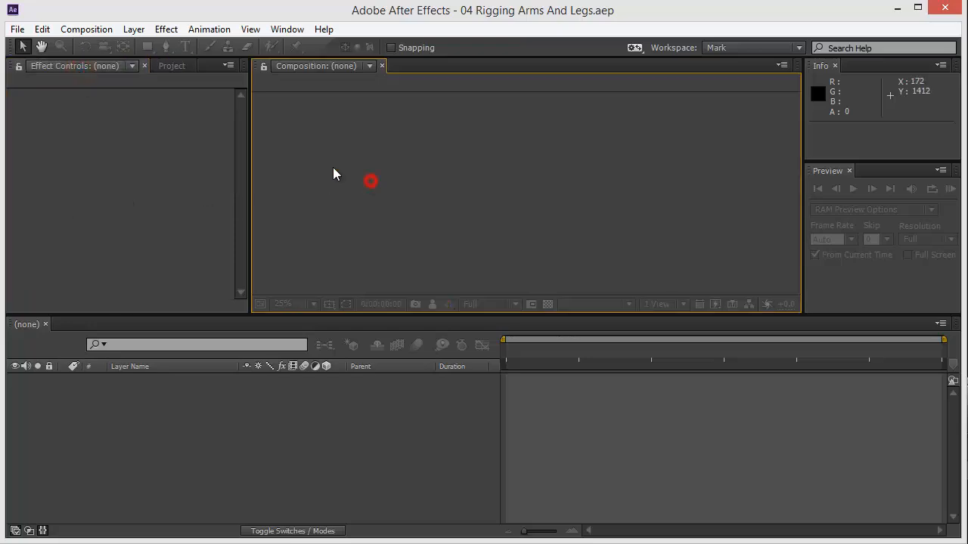
click(171, 66)
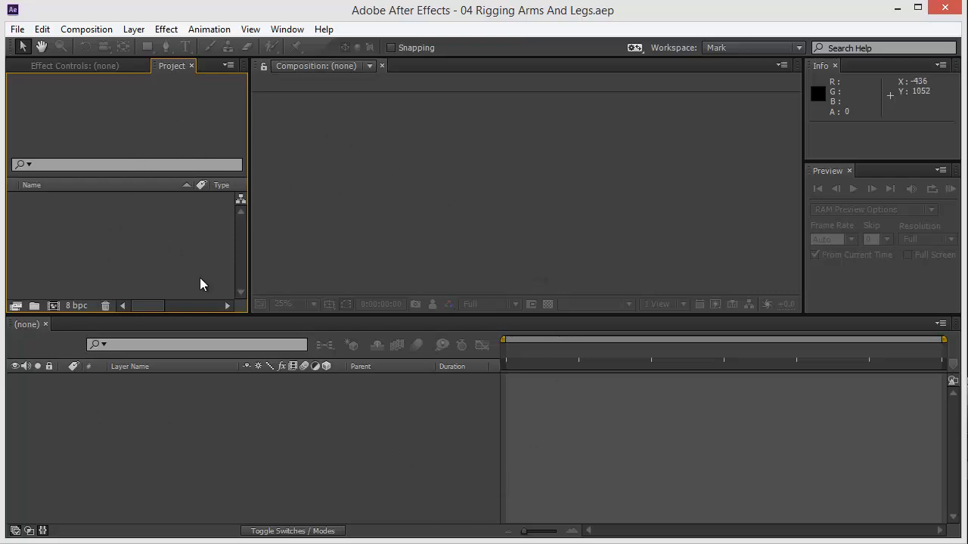
click(287, 30)
click(287, 30)
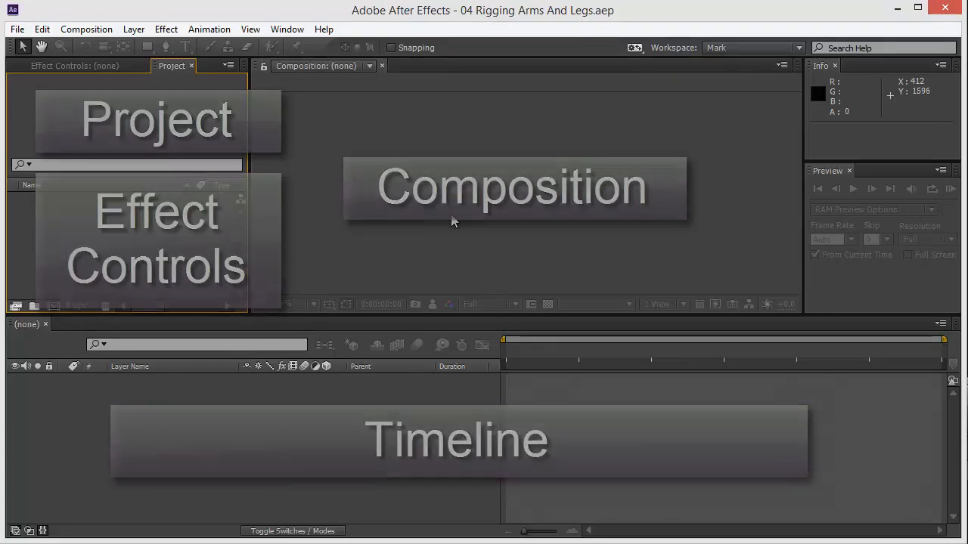
click(451, 218)
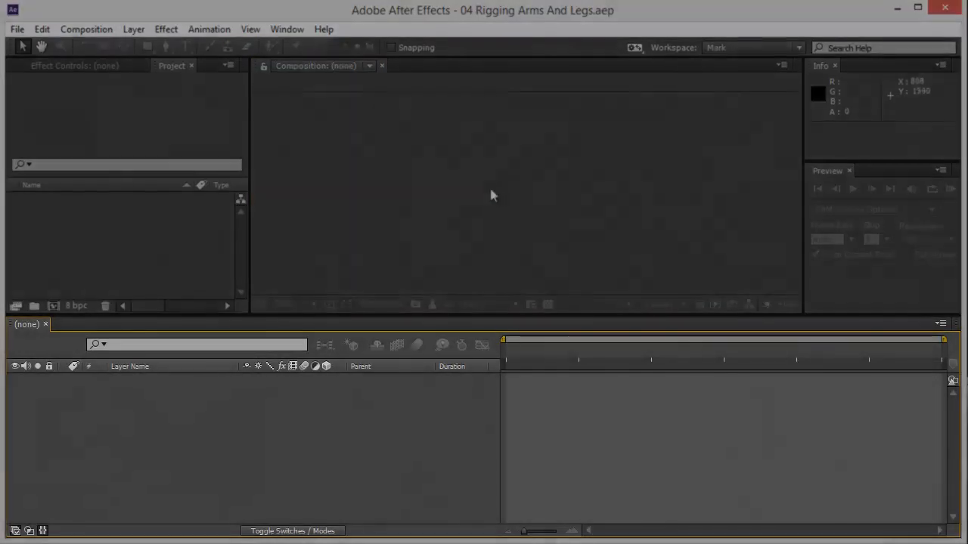
click(177, 400)
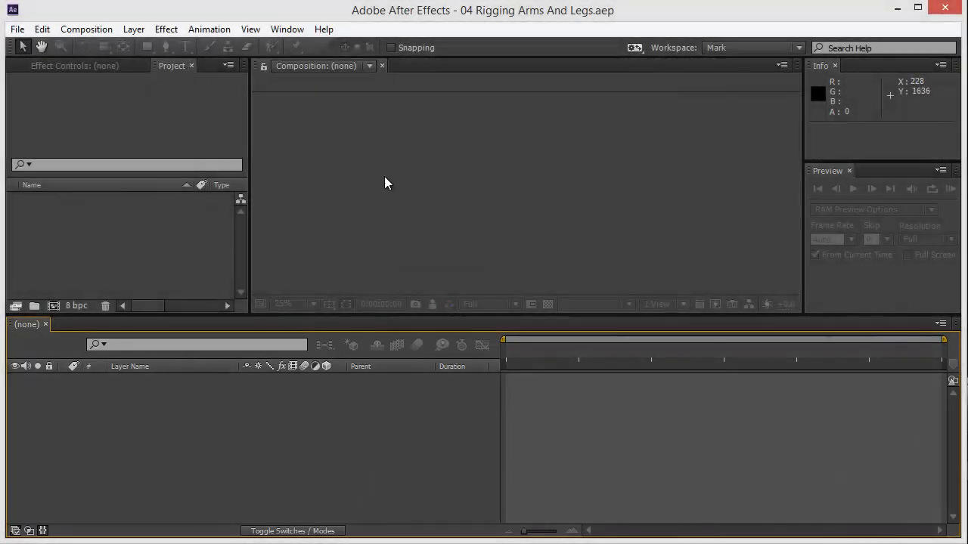
Find Effect Controls among the available windows and show it, returning to the project item list at the end
click(287, 30)
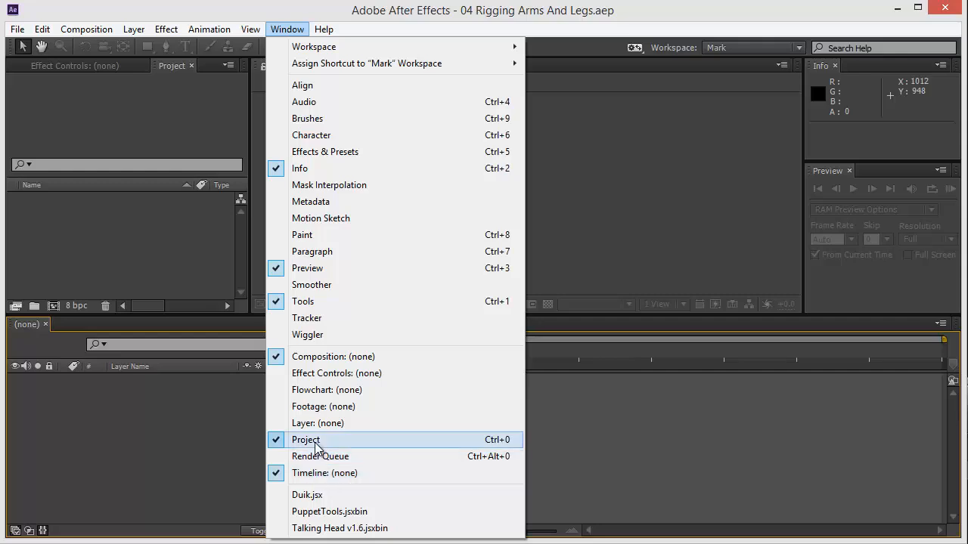
click(313, 373)
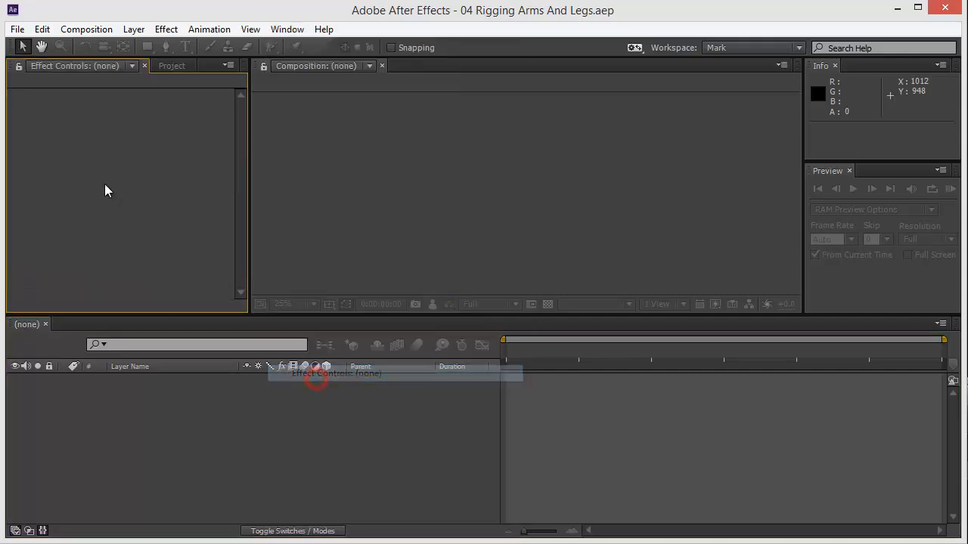
click(171, 67)
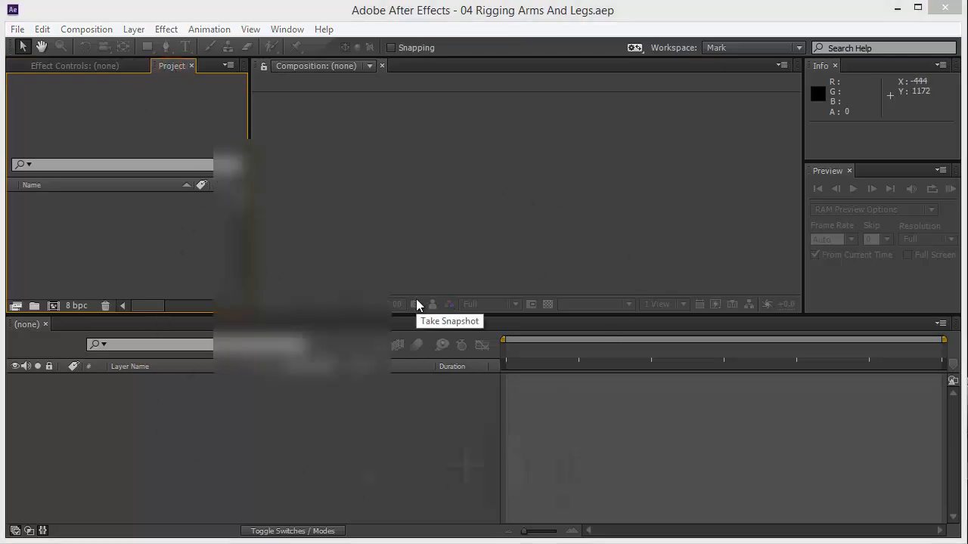
Import Jimmy.ai from the 2D Character Puppet Animation folder as a Composition with footage dimensions set to Layer Size
key(alt+Tab)
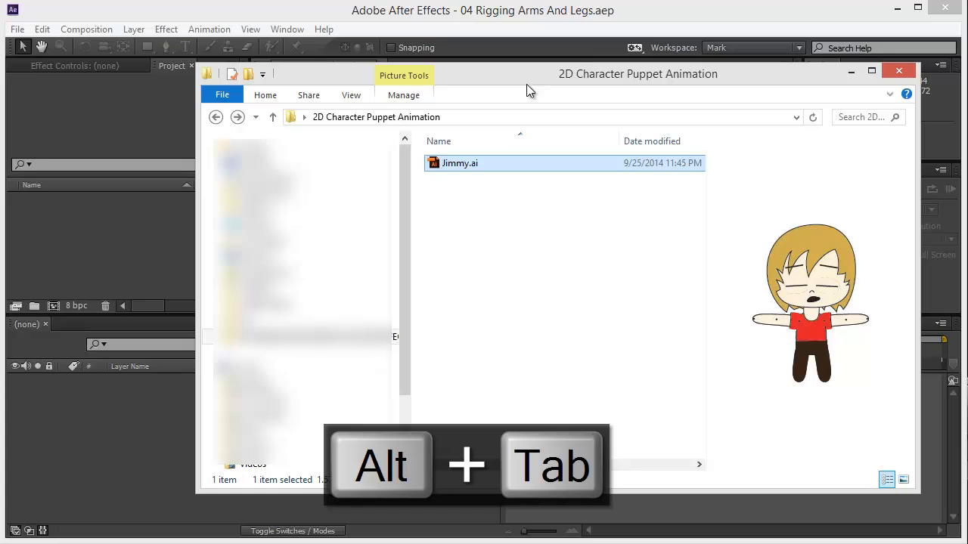
drag(456, 167, 84, 224)
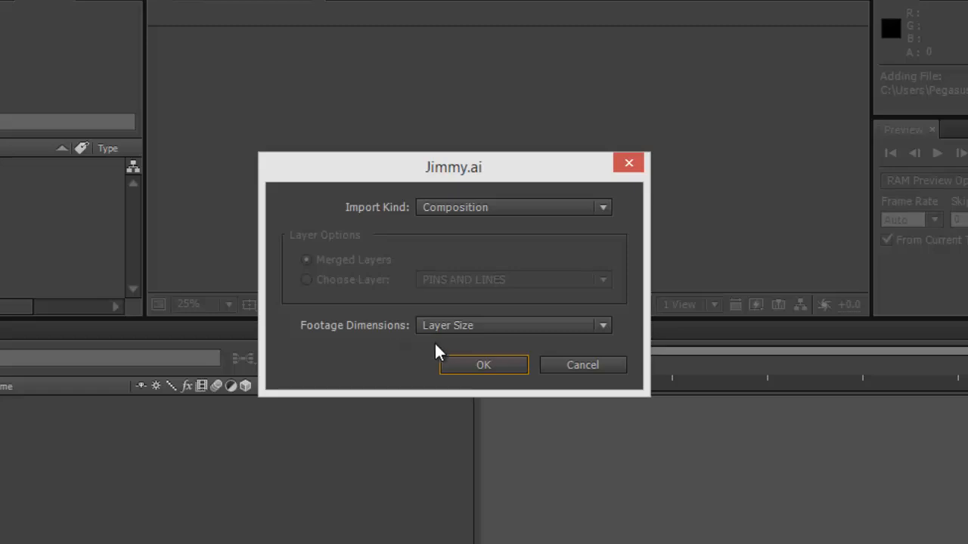
click(535, 330)
click(491, 373)
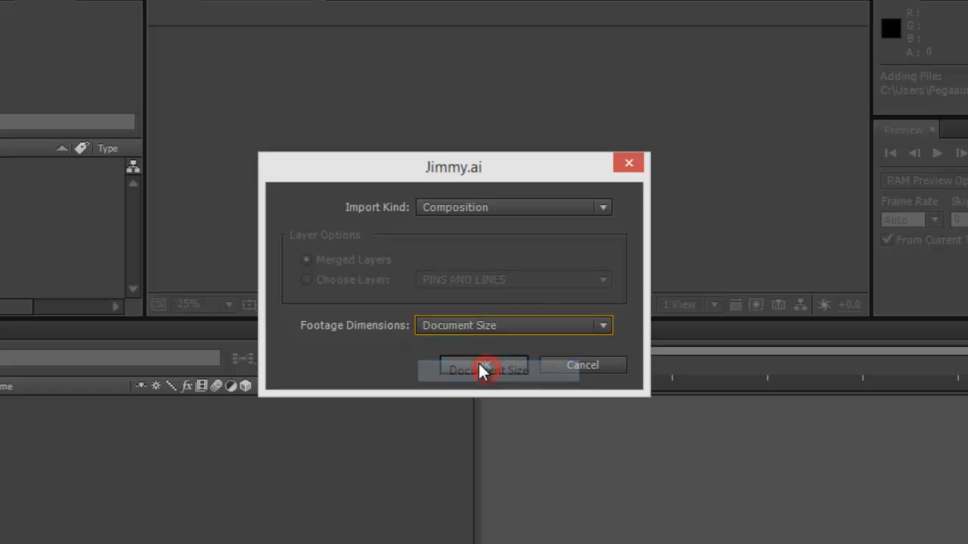
click(488, 328)
click(451, 348)
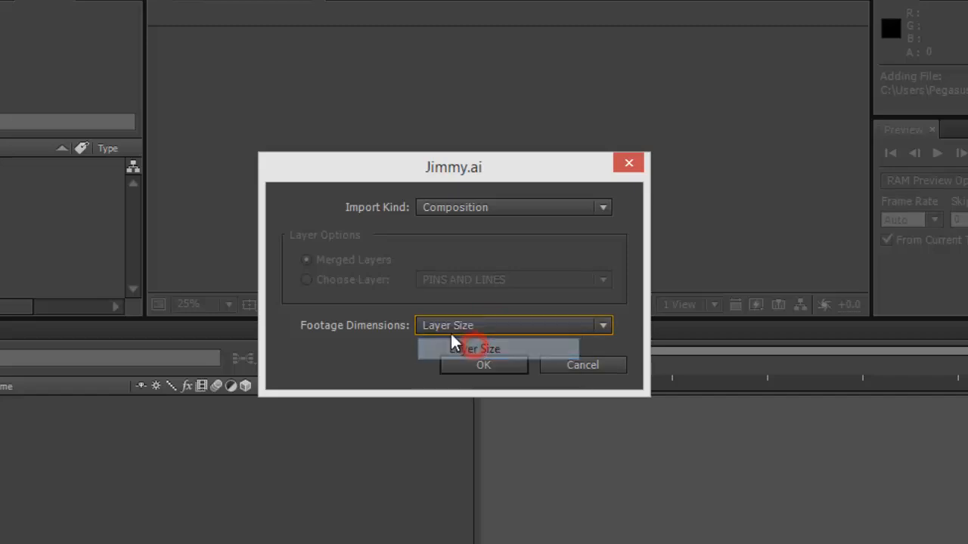
click(468, 209)
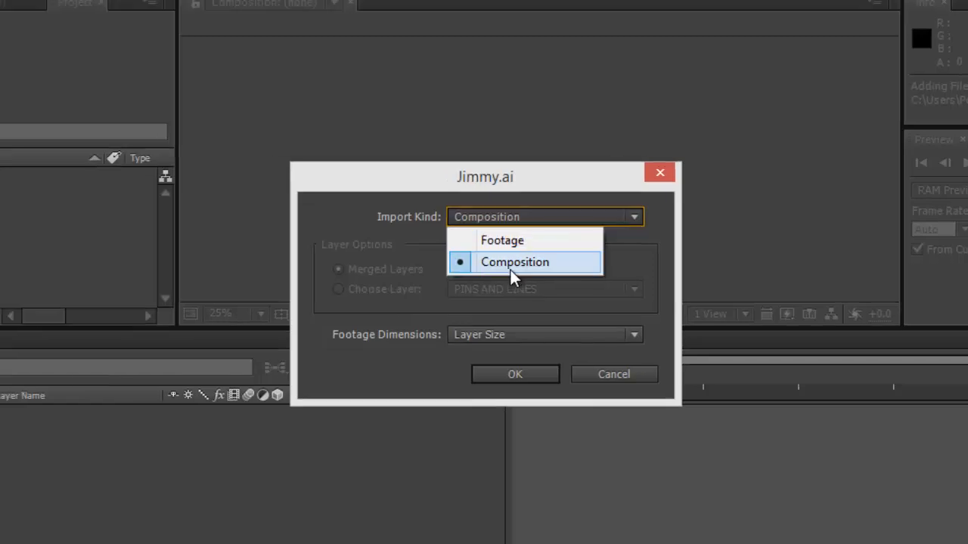
click(480, 256)
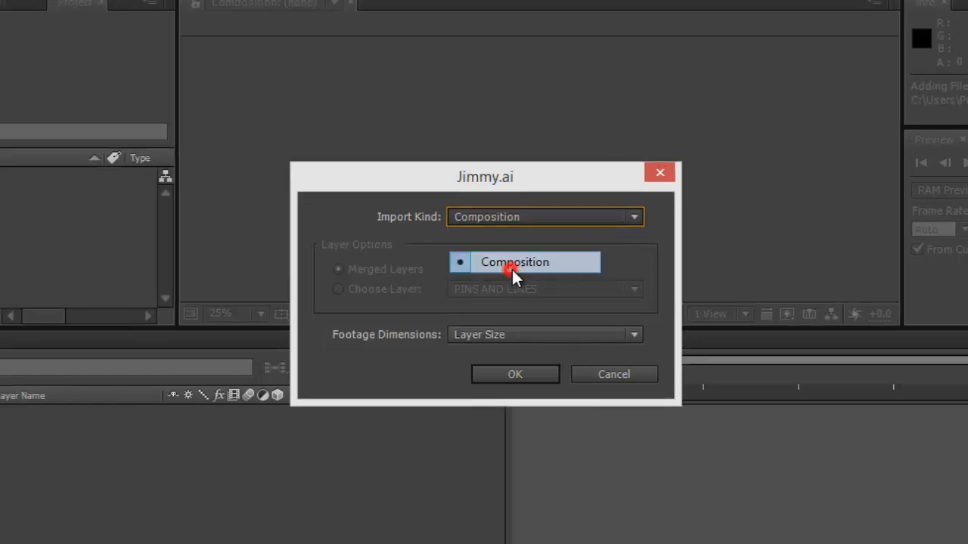
click(516, 375)
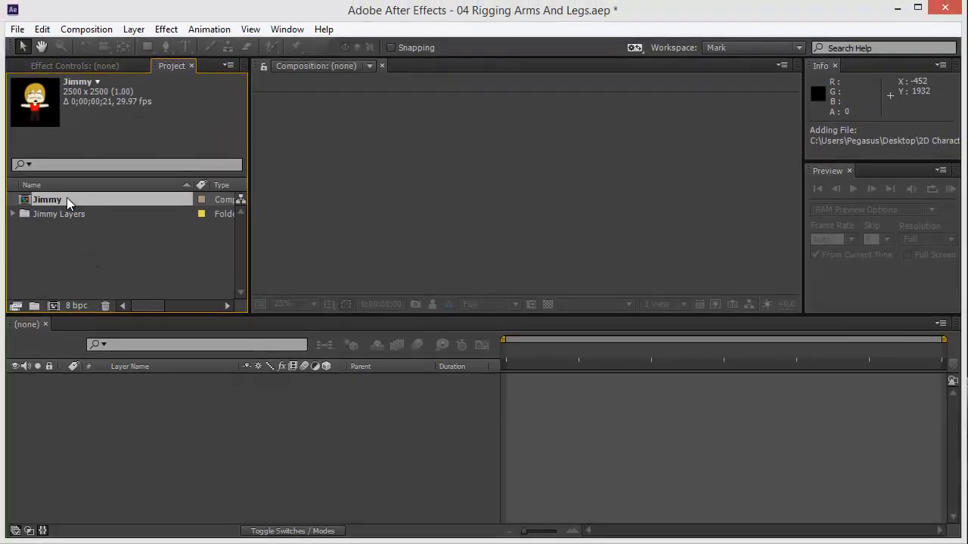
Open the imported Jimmy composition and look through its full list of layers
double_click(52, 202)
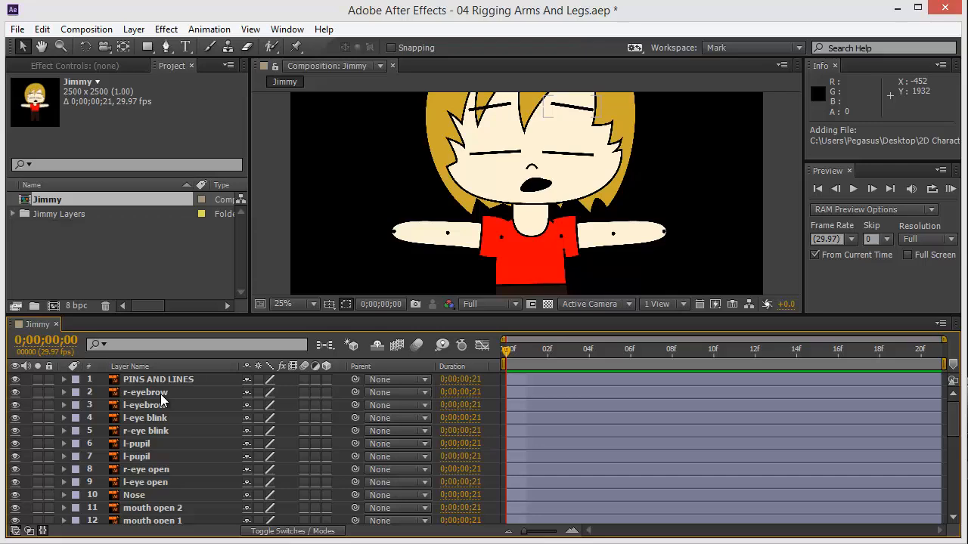
click(162, 393)
scroll(178, 409, down, 5)
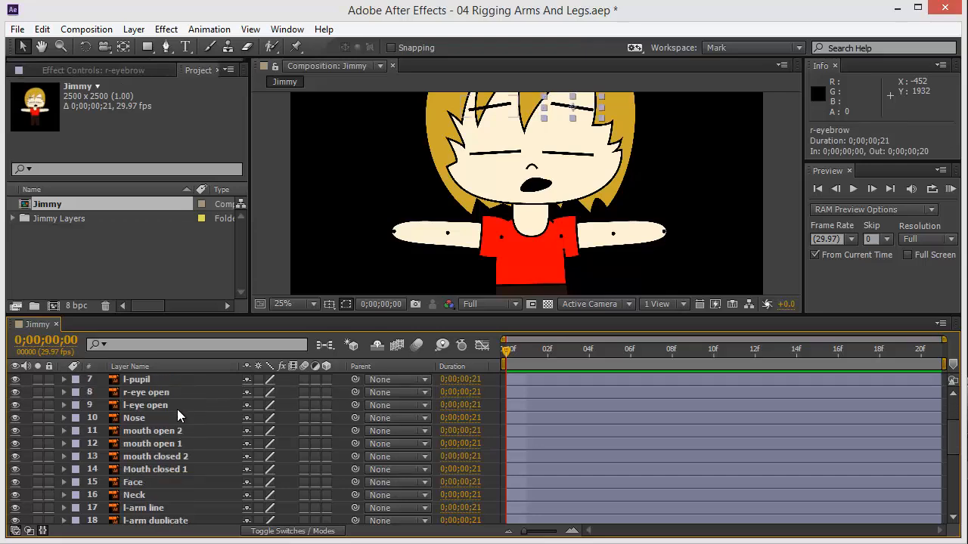
scroll(175, 416, down, 3)
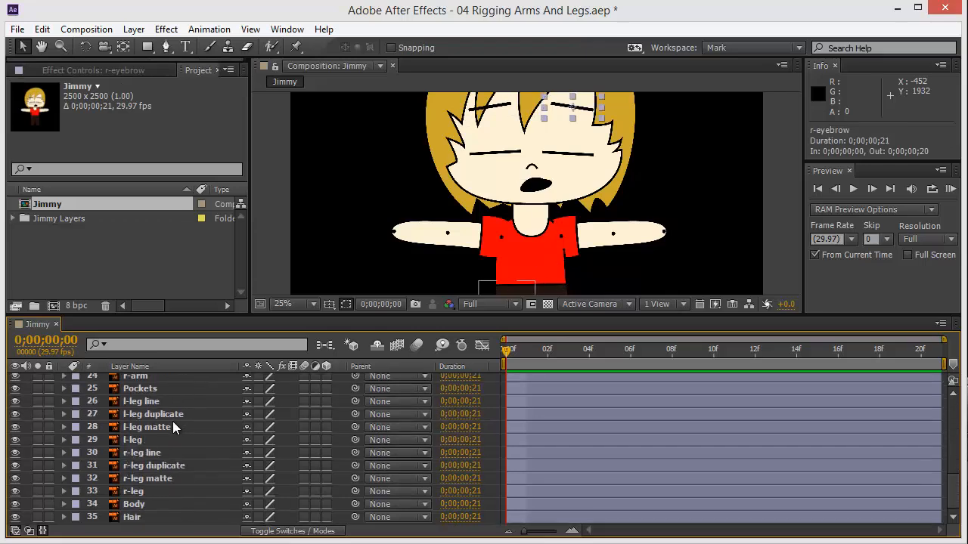
scroll(164, 465, up, 7)
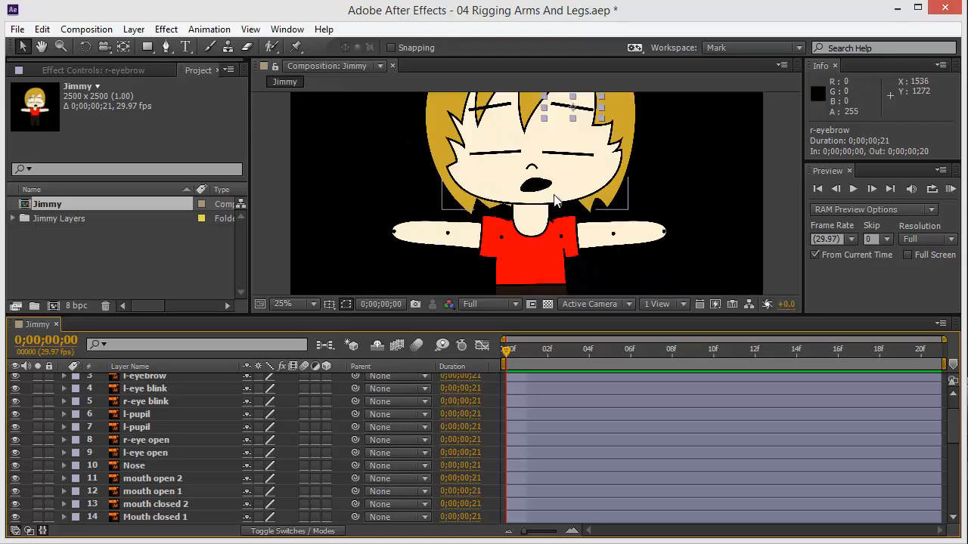
Hide the l-eye blink and r-eye blink layers to reveal the character's open eyes
drag(552, 168, 474, 220)
click(667, 191)
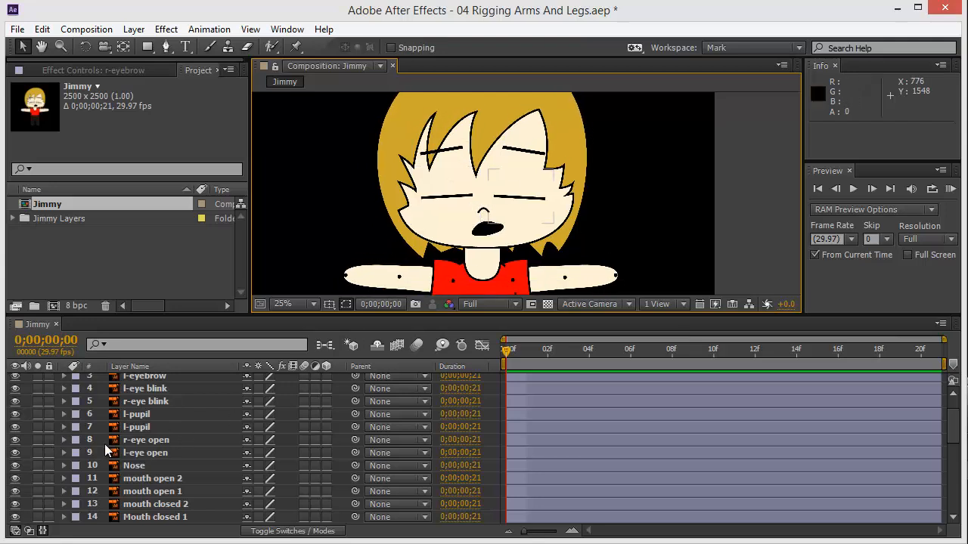
scroll(154, 420, down, 2)
scroll(141, 424, up, 3)
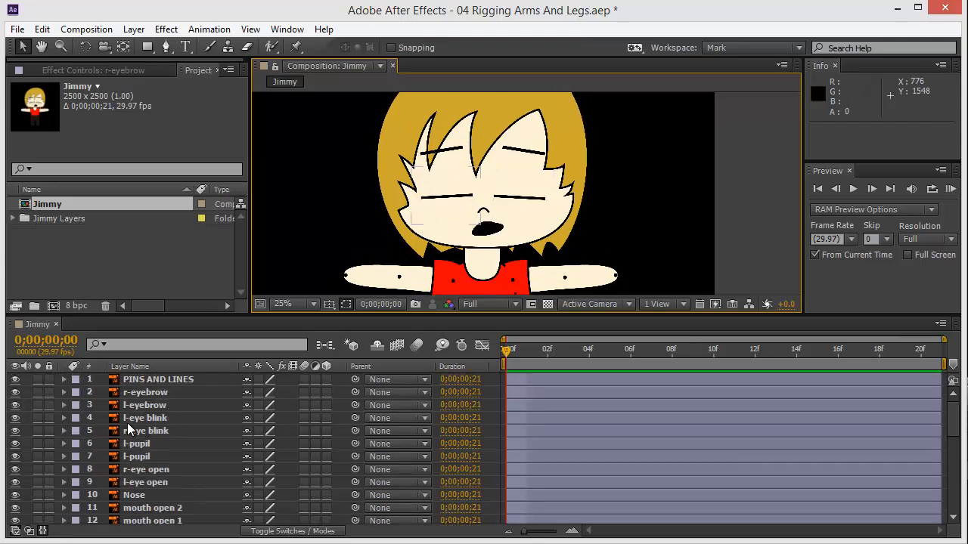
click(16, 418)
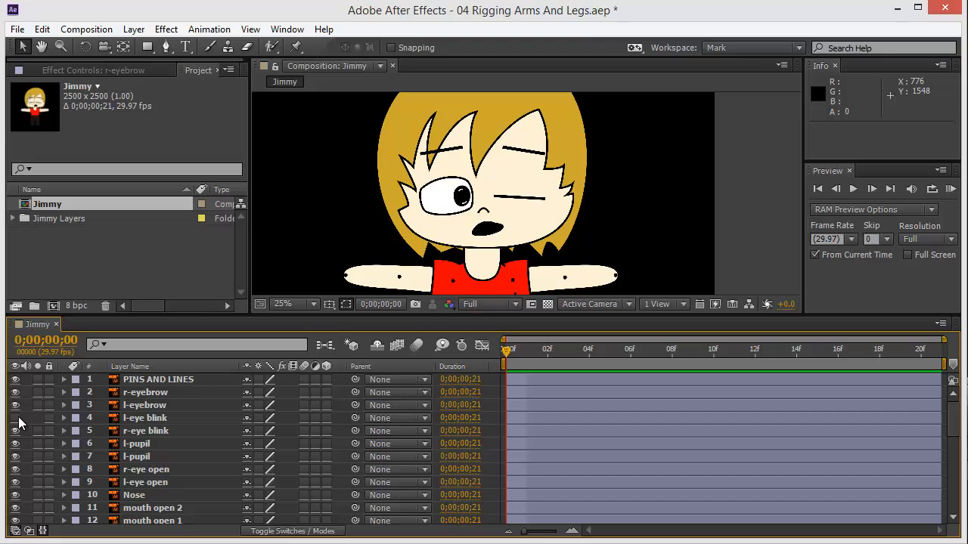
click(18, 416)
drag(366, 230, 377, 207)
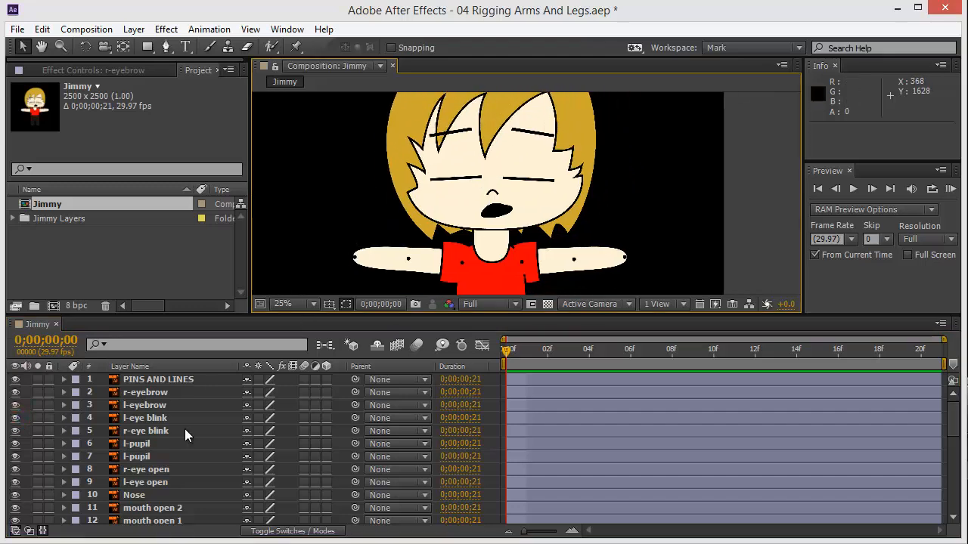
click(17, 419)
click(17, 430)
mouse_move(443, 207)
mouse_down()
mouse_move(454, 174)
mouse_move(426, 205)
mouse_up()
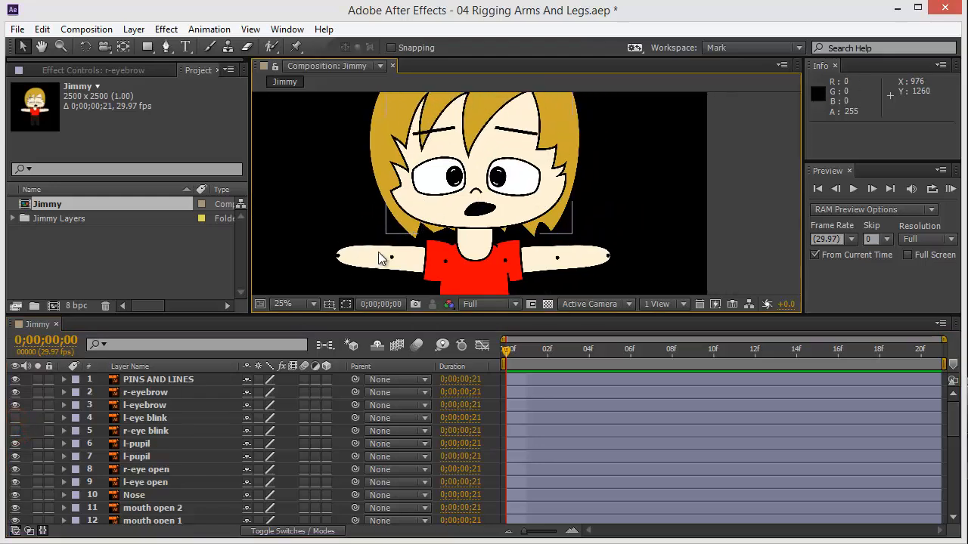
Examine which parts of the character the mouth open 2 and l-arm layers correspond to, leaving nothing selected
scroll(98, 439, down, 1)
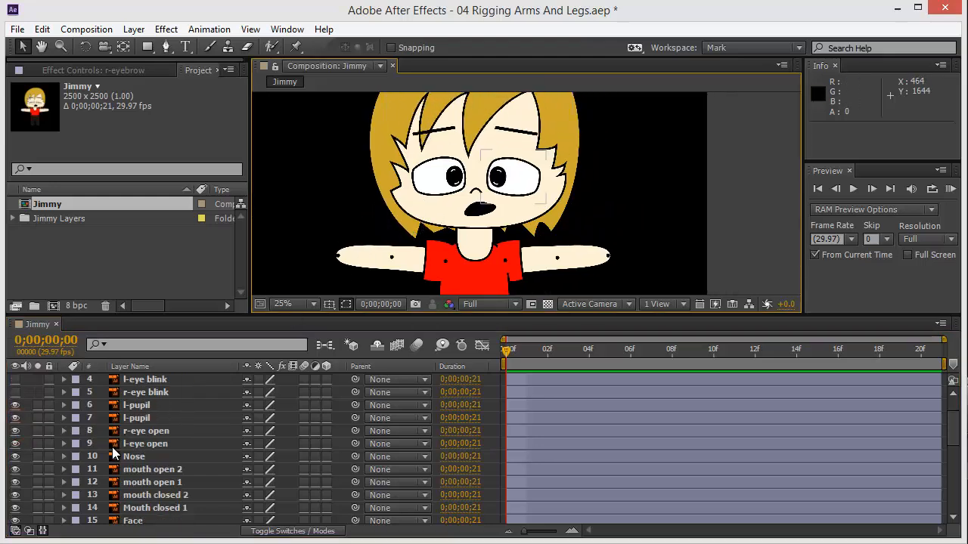
click(163, 469)
scroll(164, 468, down, 2)
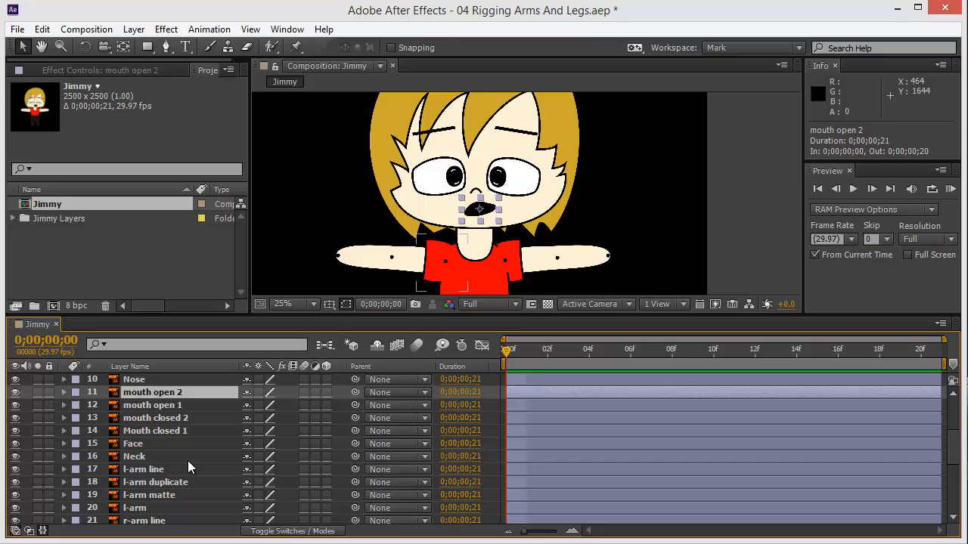
drag(325, 219, 339, 150)
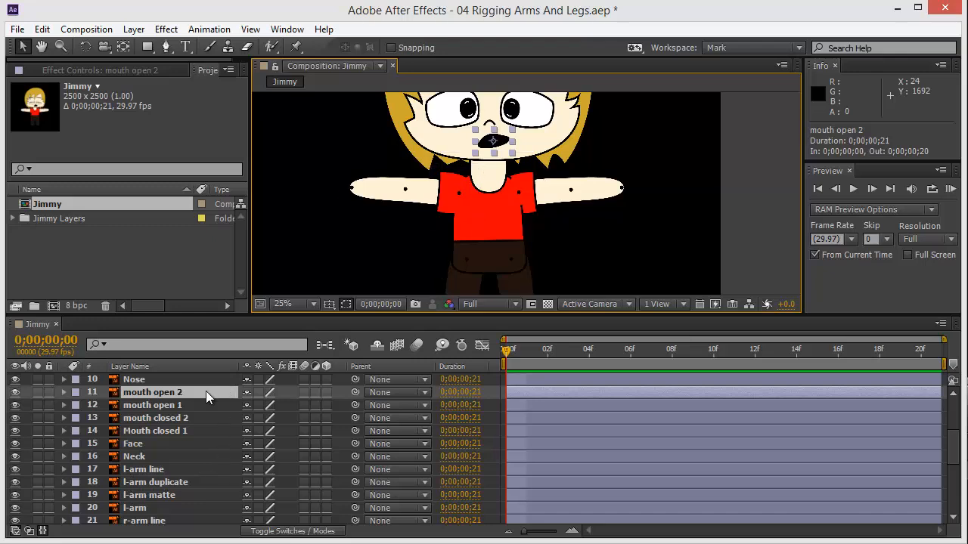
click(136, 508)
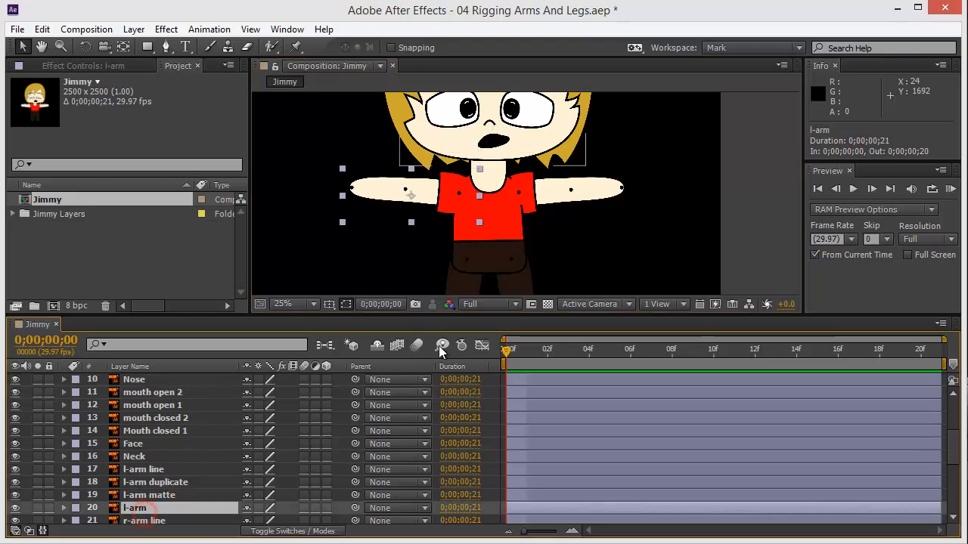
click(736, 197)
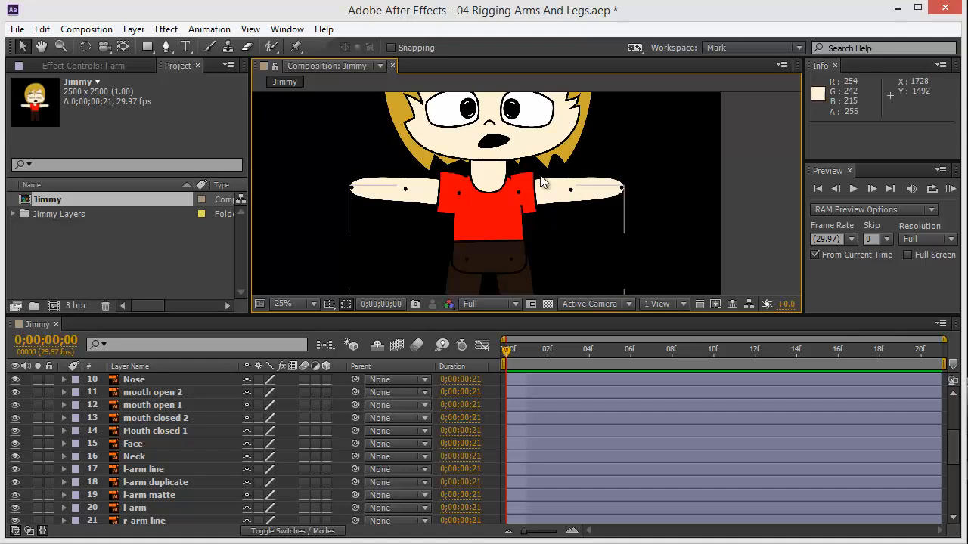
Try moving the neck, the body and the face away from the character, undoing each move and leaving nothing selected
drag(503, 184, 722, 127)
key(ctrl+z)
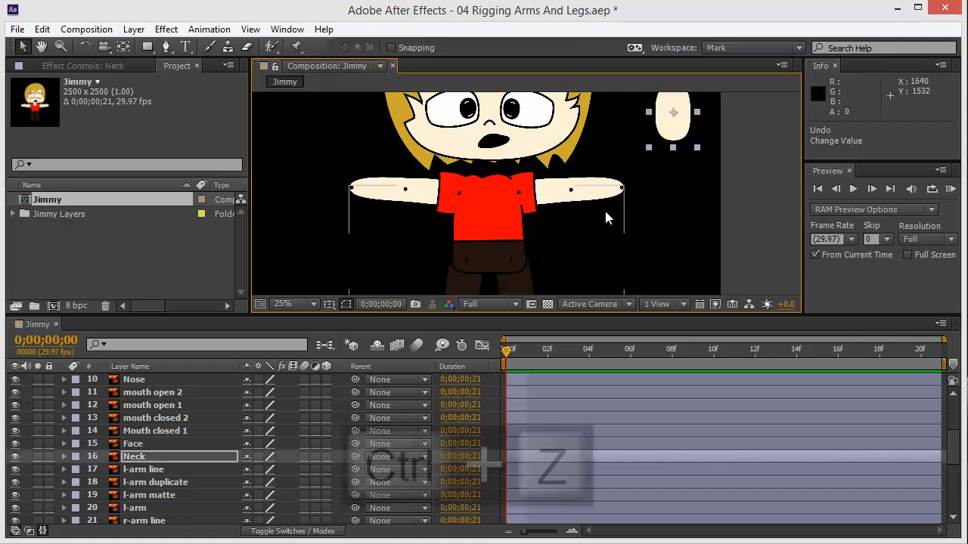
drag(504, 186, 697, 156)
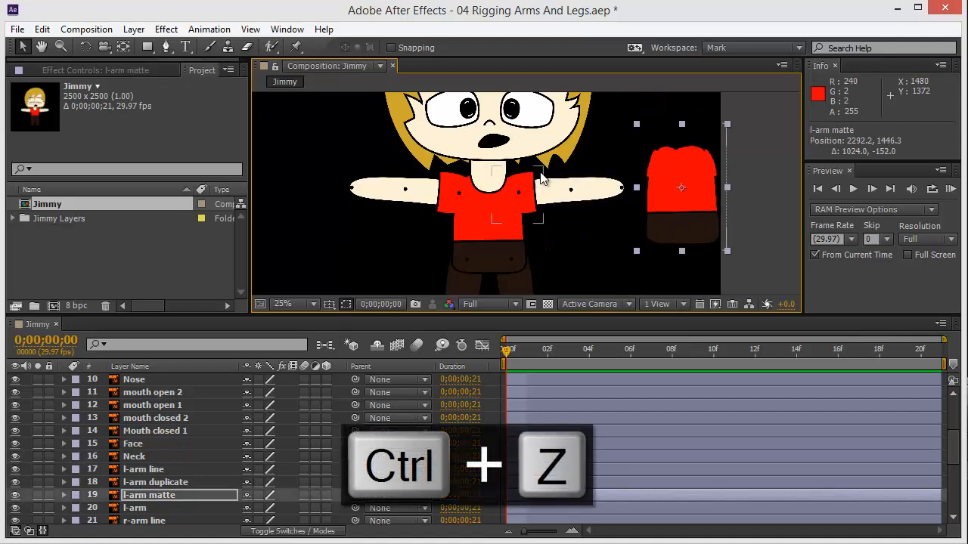
key(ctrl+z)
drag(554, 151, 693, 220)
key(ctrl+z)
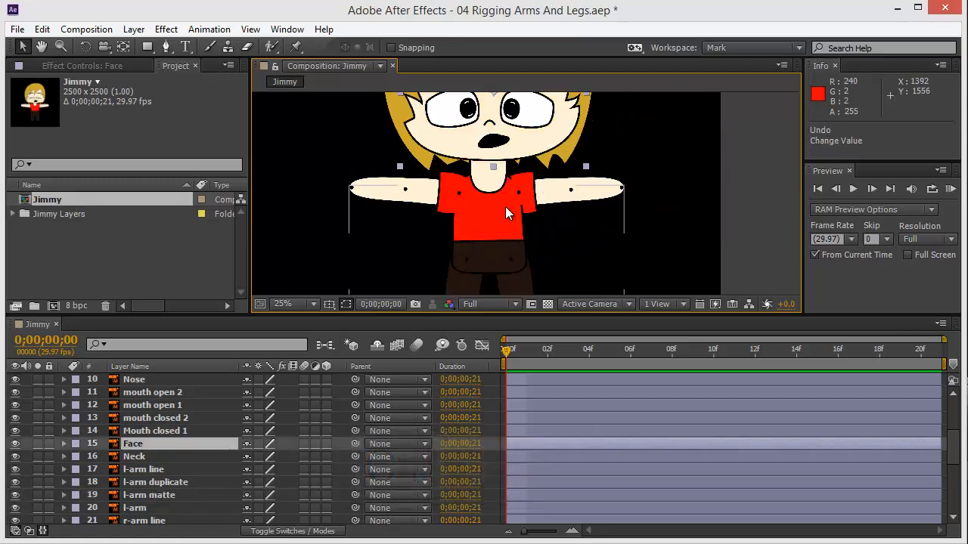
click(692, 158)
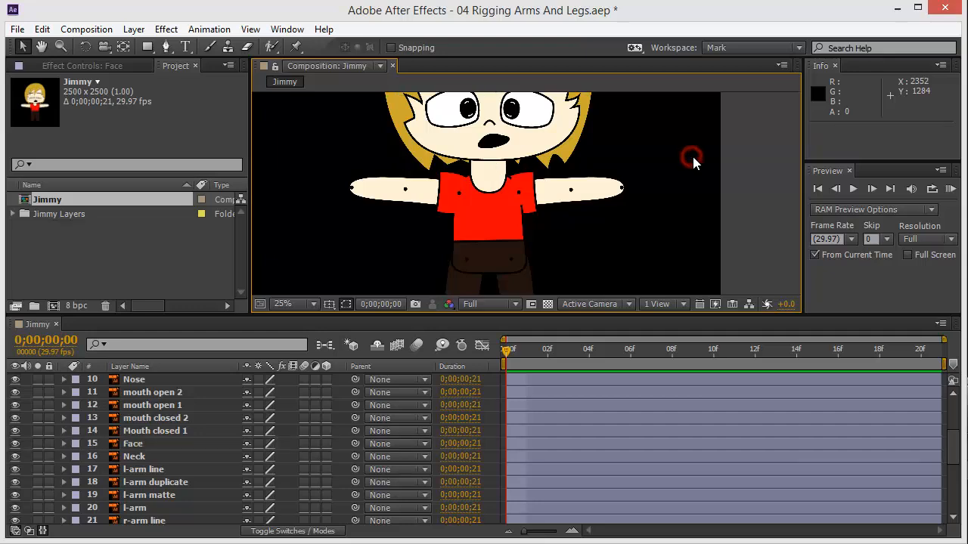
Check which parts of the character the Face and l-arm layers correspond to, leaving l-arm selected
click(149, 445)
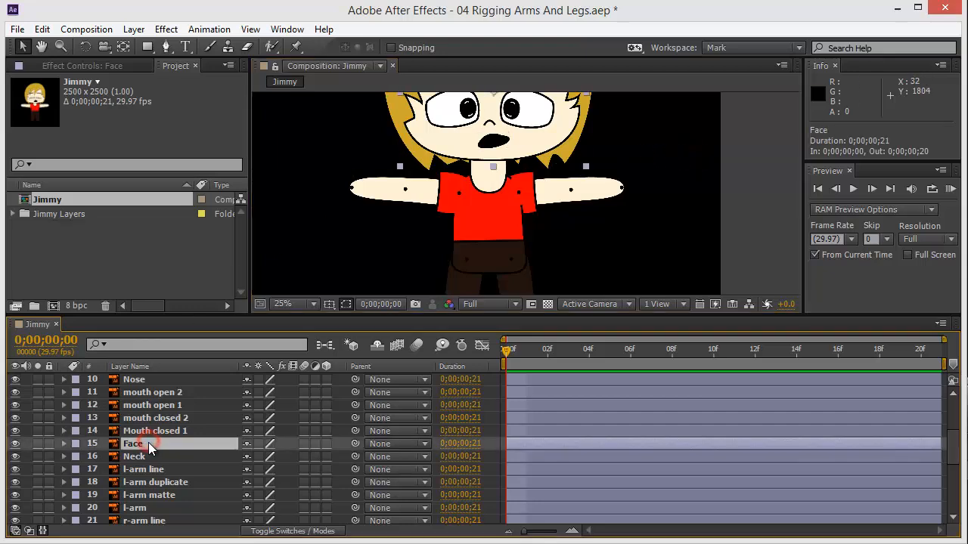
scroll(148, 443, down, 2)
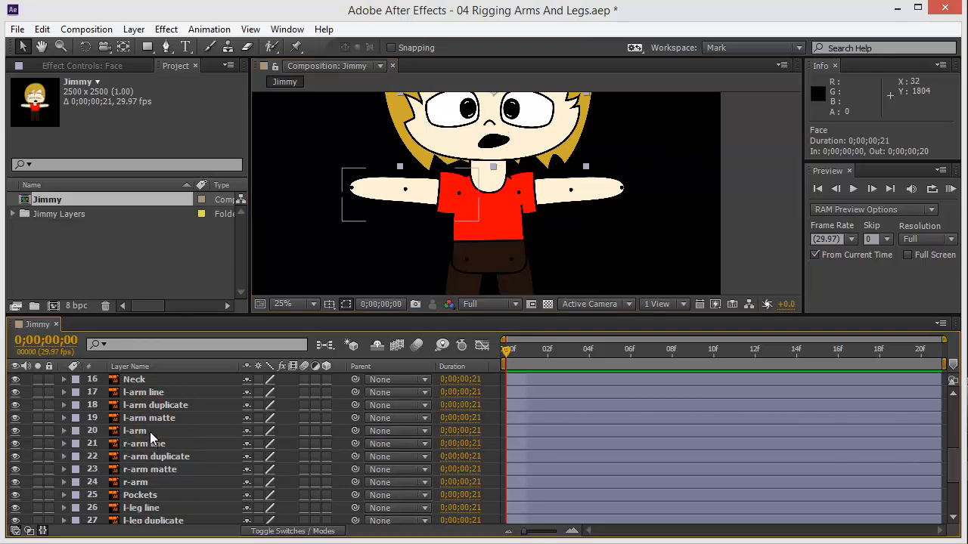
click(136, 432)
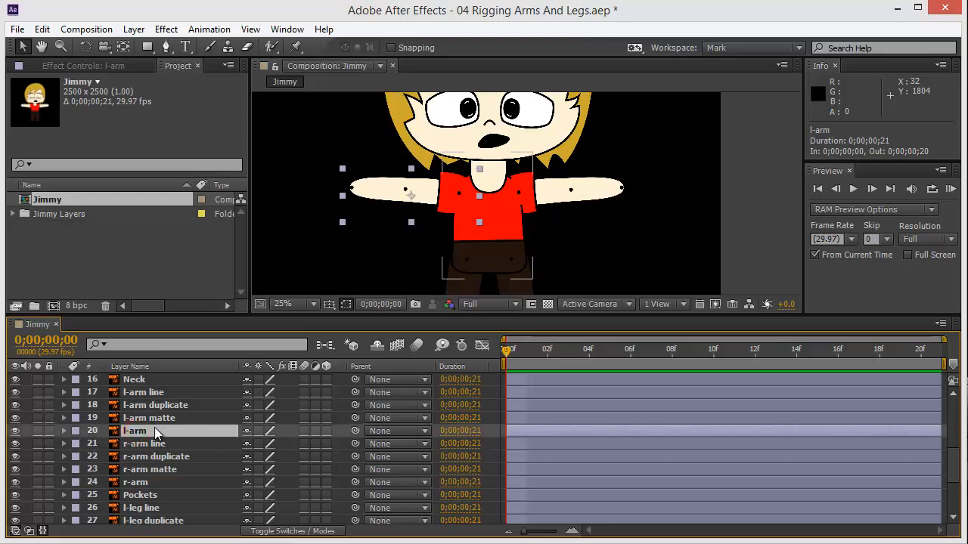
click(346, 304)
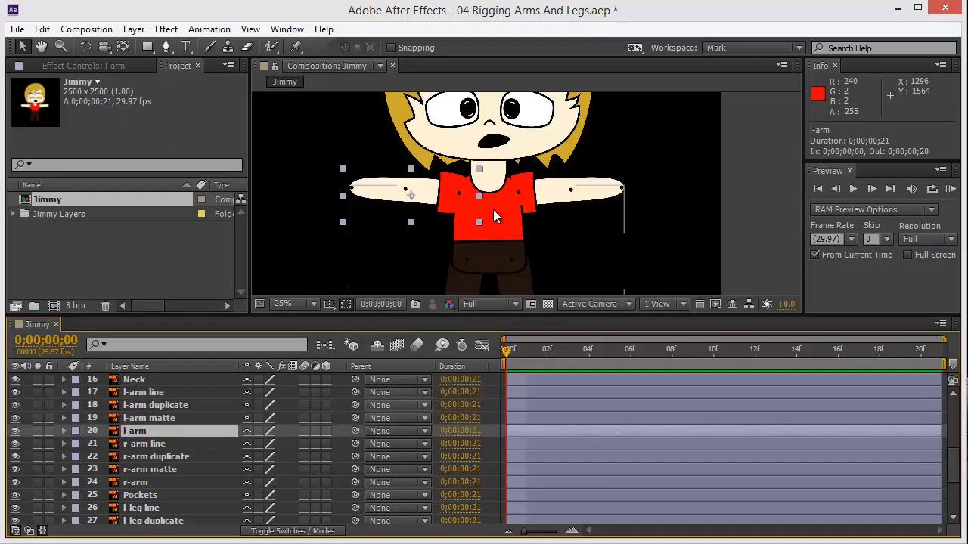
View the layer list, the Jimmy composition and the project items at full-window size in turn, ending on the maximized layer list
key(grave)
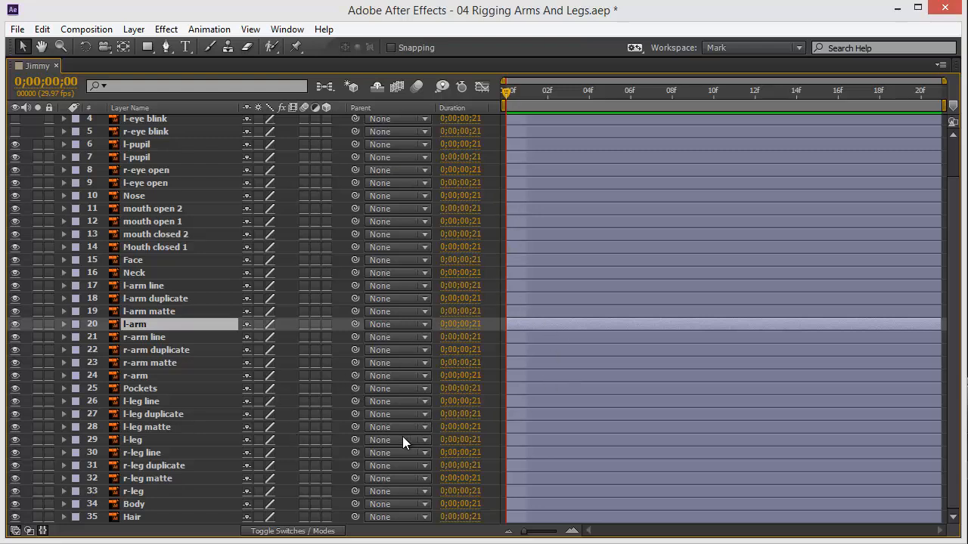
key(grave)
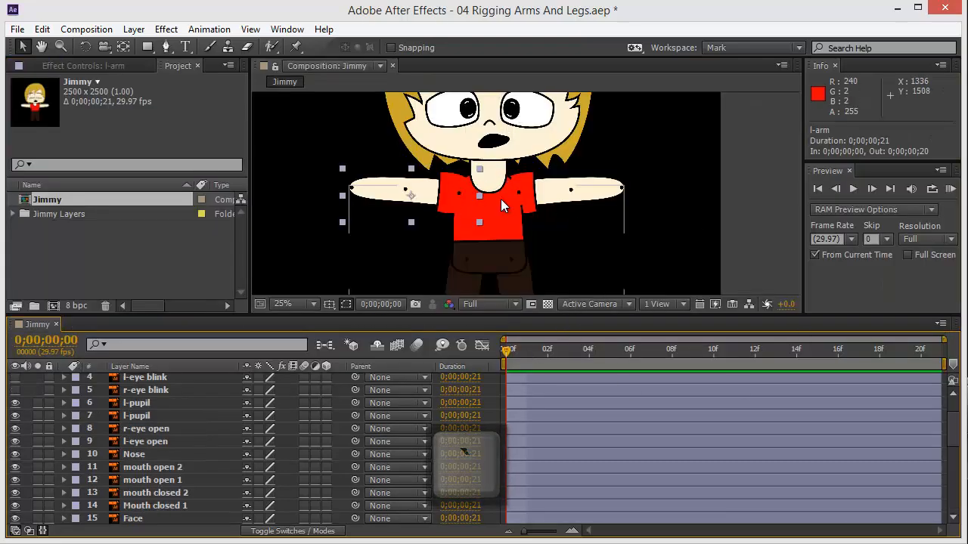
key(grave)
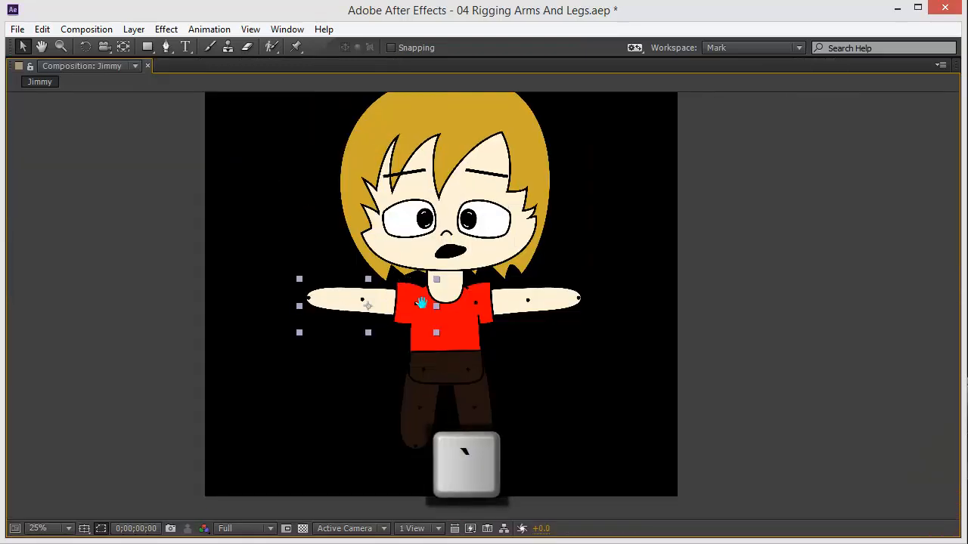
drag(387, 308, 444, 327)
key(grave)
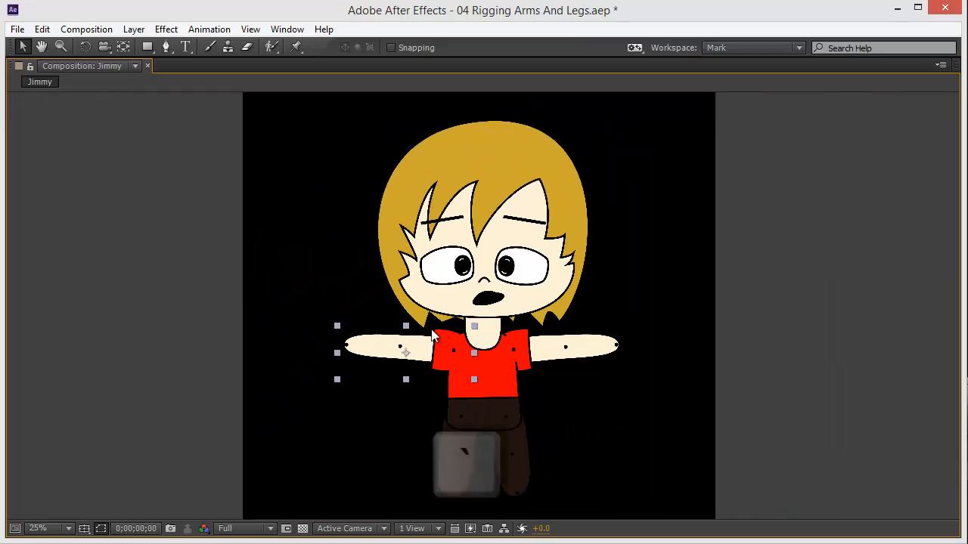
key(grave)
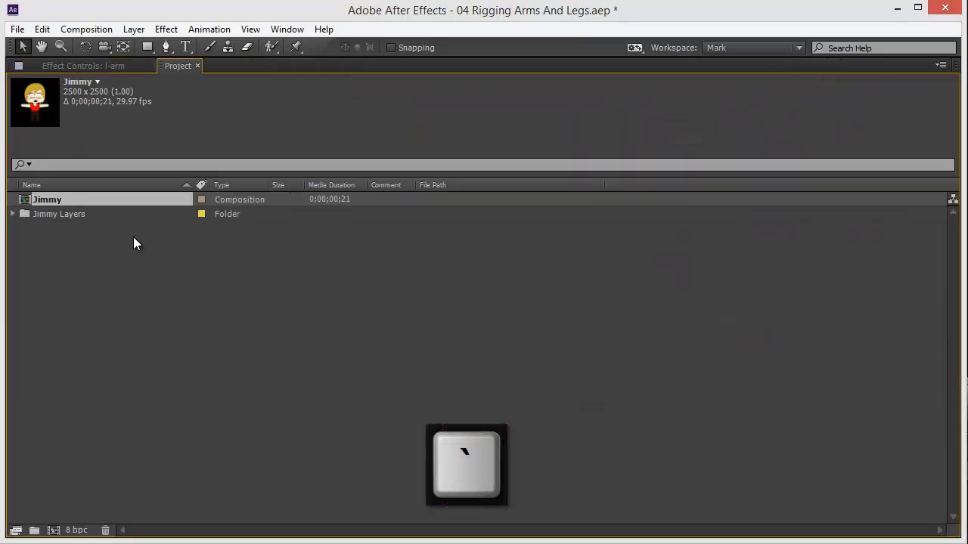
key(grave)
key(grave)
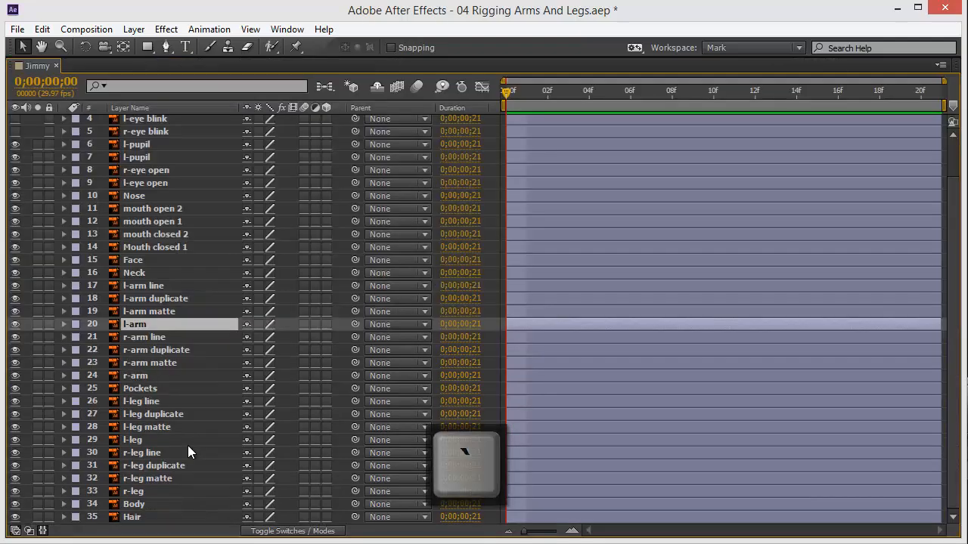
key(grave)
key(grave)
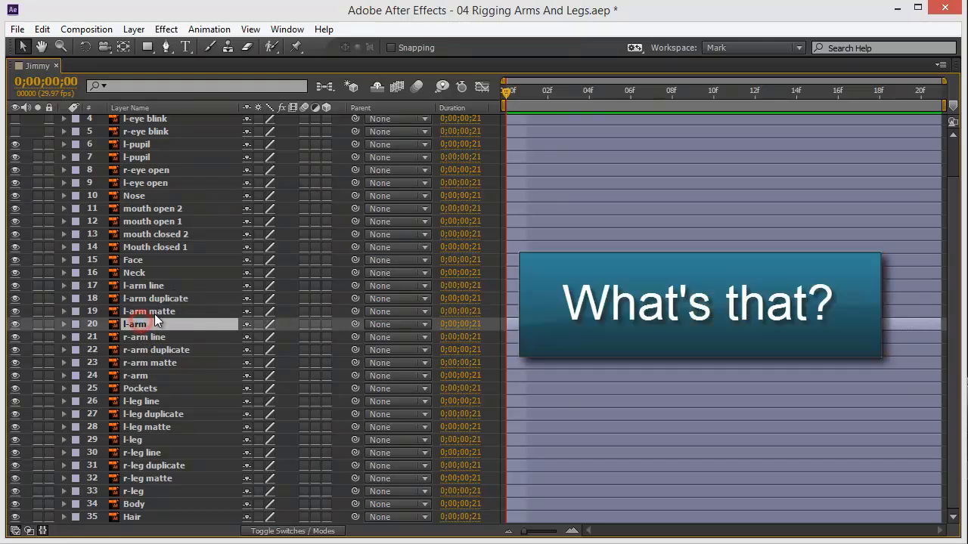
Select the l-arm layer in the maximized layer list and restore the normal workspace layout
click(135, 325)
click(141, 336)
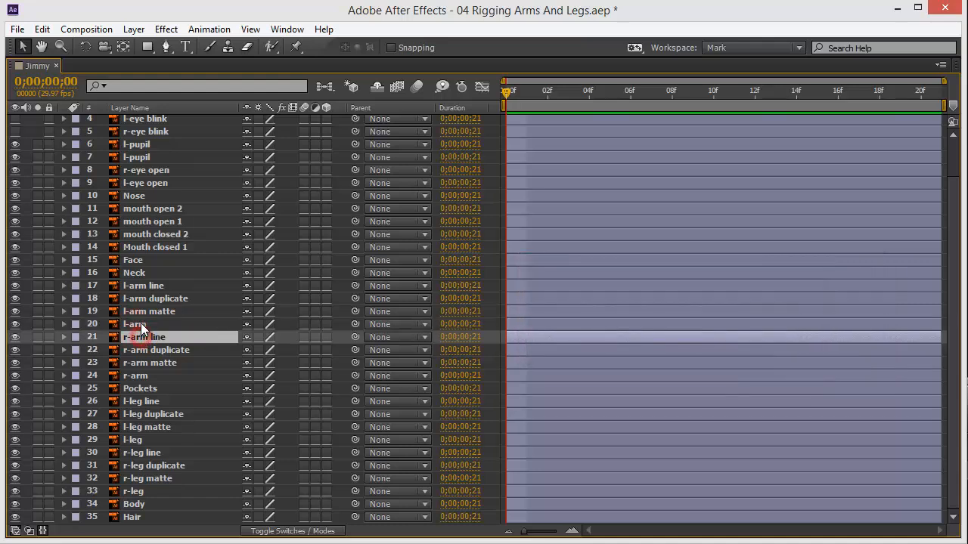
click(141, 323)
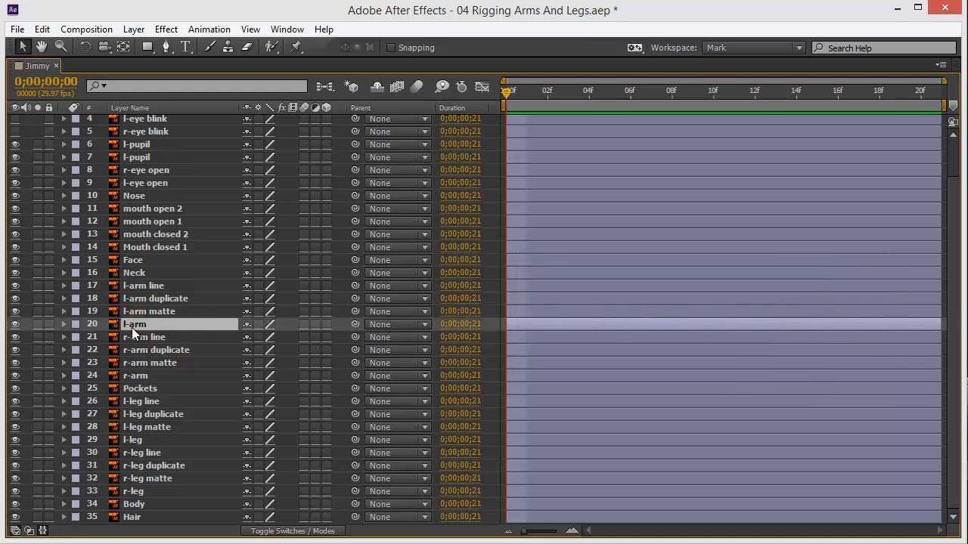
key(grave)
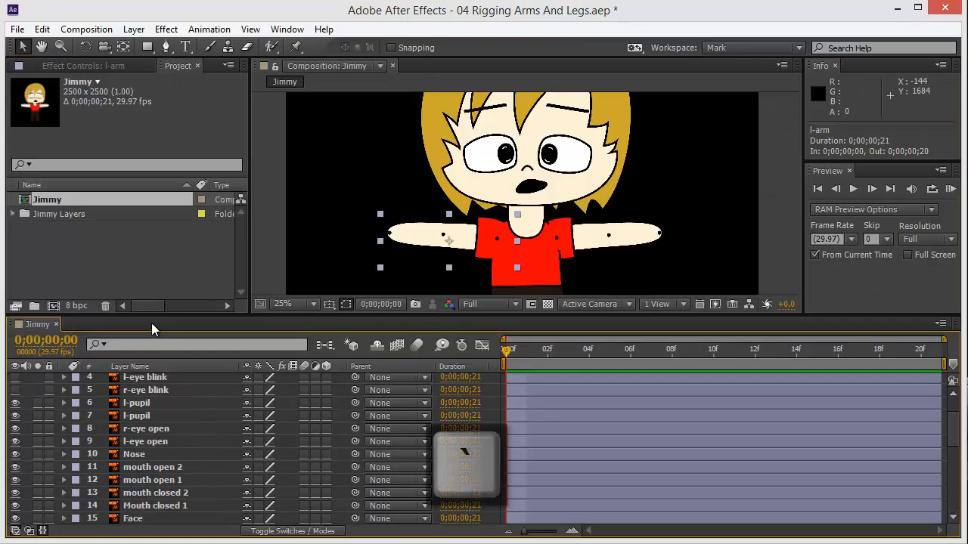
Open the Duik.jsx script window and place it to one side, clear of the l-arm artwork
drag(514, 254, 592, 223)
scroll(523, 228, up, 2)
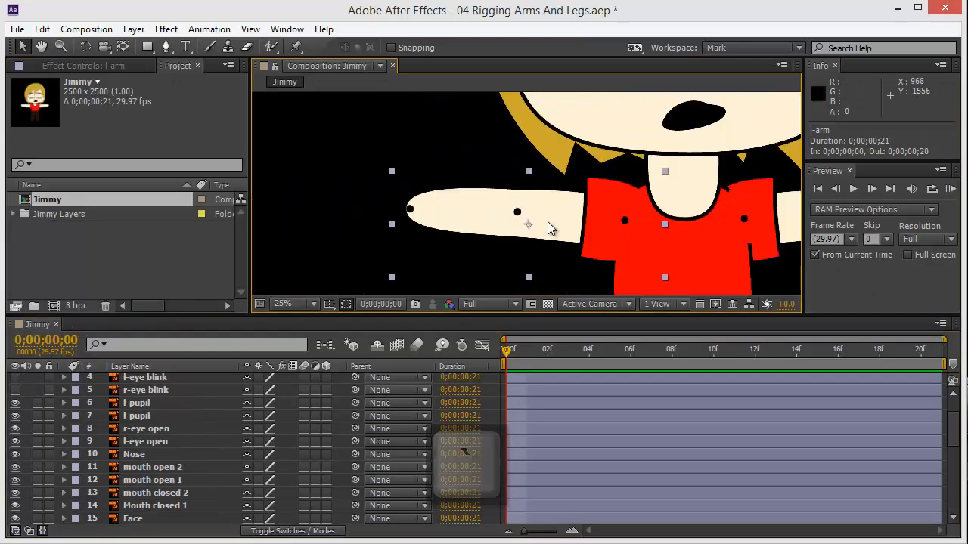
click(287, 30)
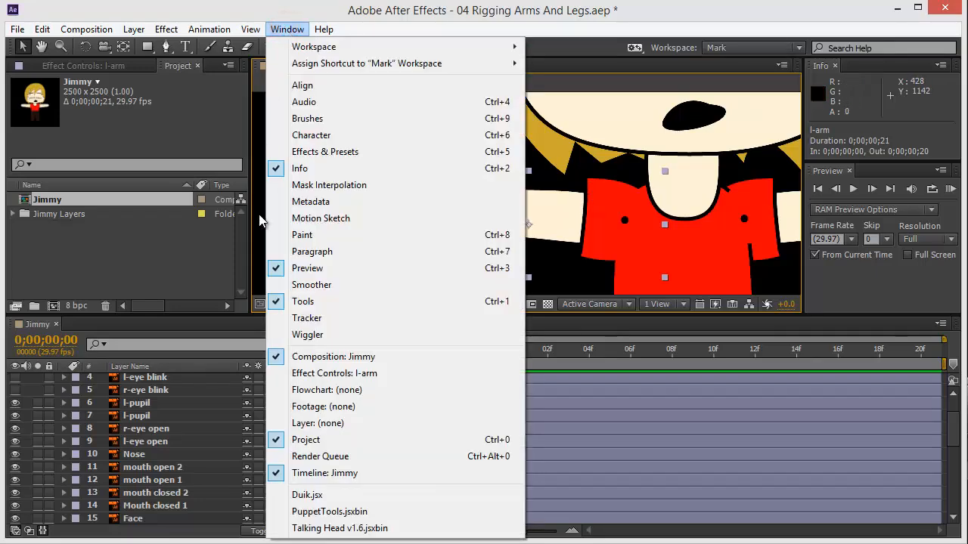
click(326, 494)
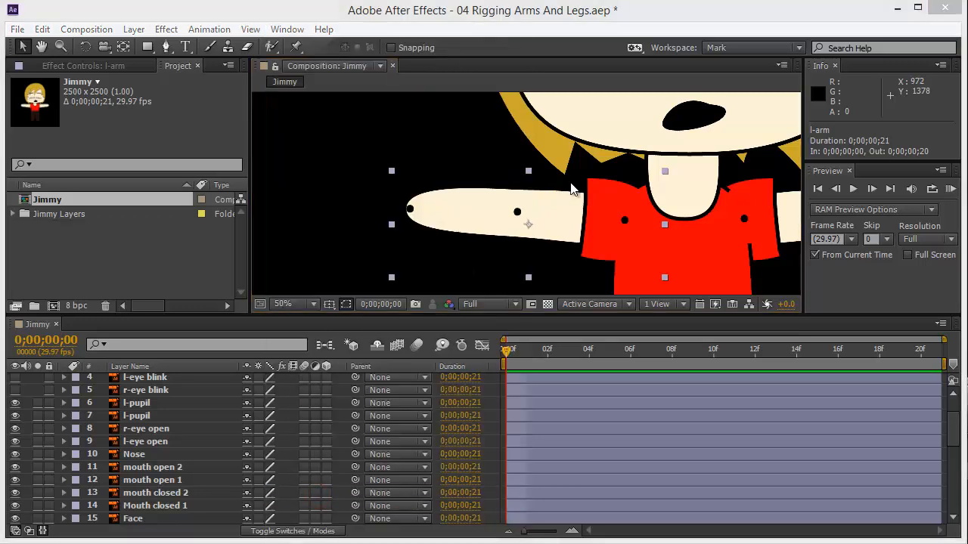
drag(423, 147, 762, 153)
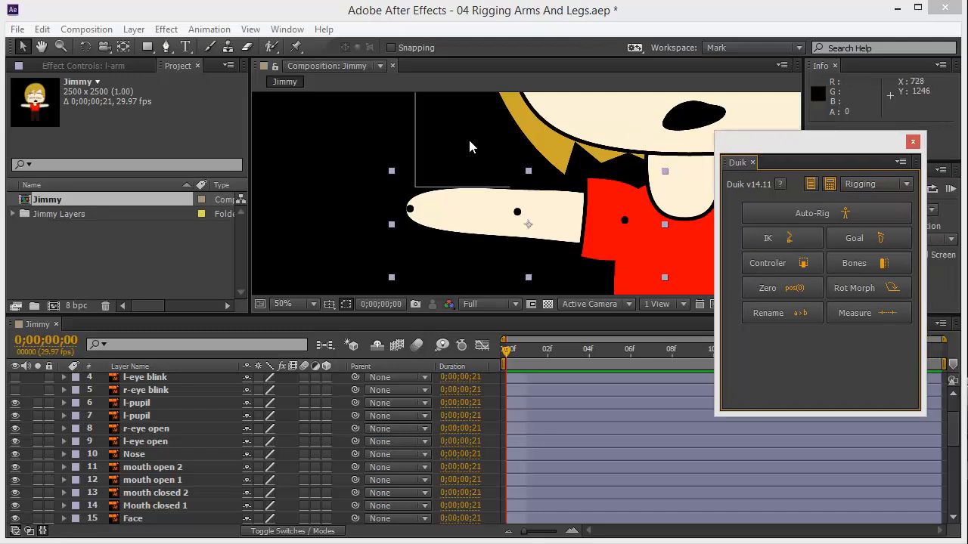
Select the l-arm layer for pinning, with the whole arm and its joint dots in view
click(320, 149)
key(space)
drag(477, 208, 428, 187)
key(space)
click(140, 454)
scroll(154, 436, up, 2)
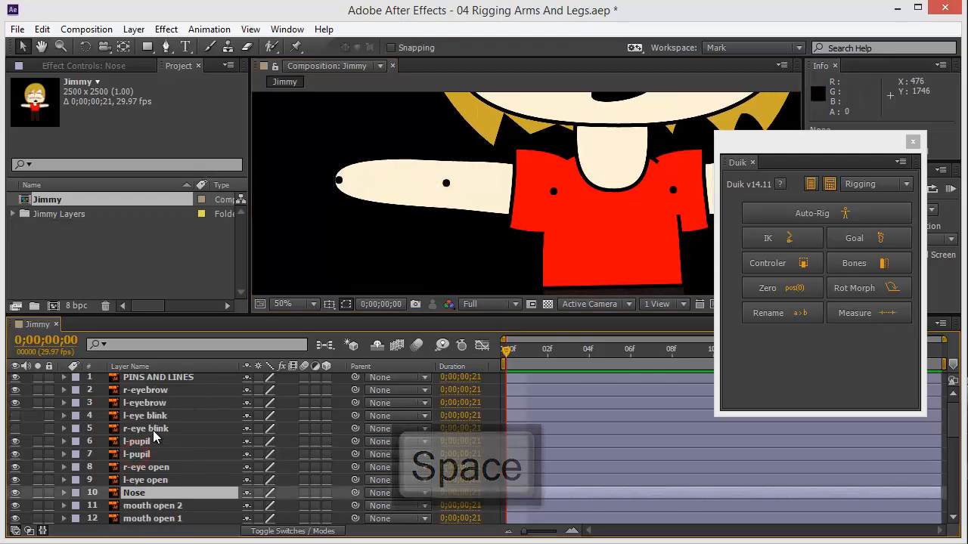
scroll(154, 442, down, 4)
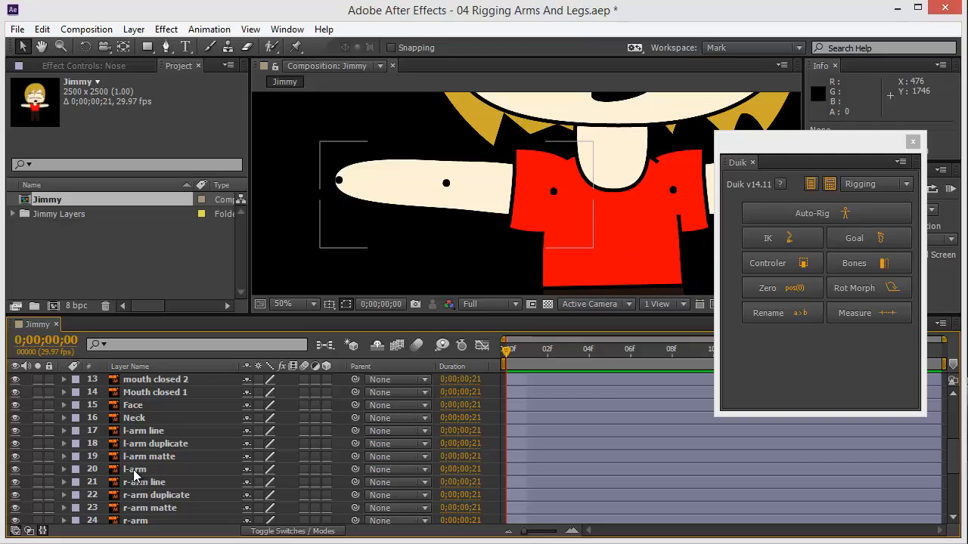
click(135, 472)
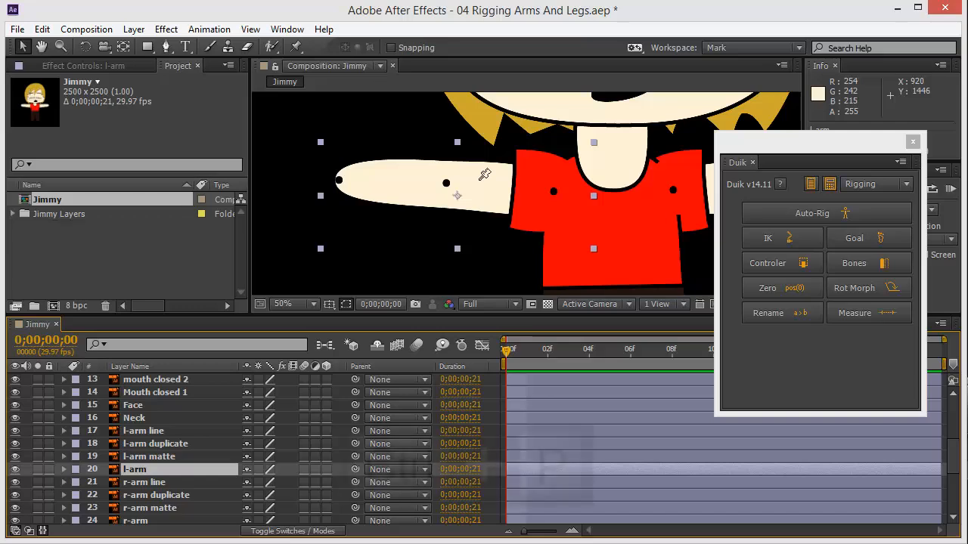
Activate the Puppet Pin tool for the l-arm layer and switch back to the Selection tool
key(ctrl+p)
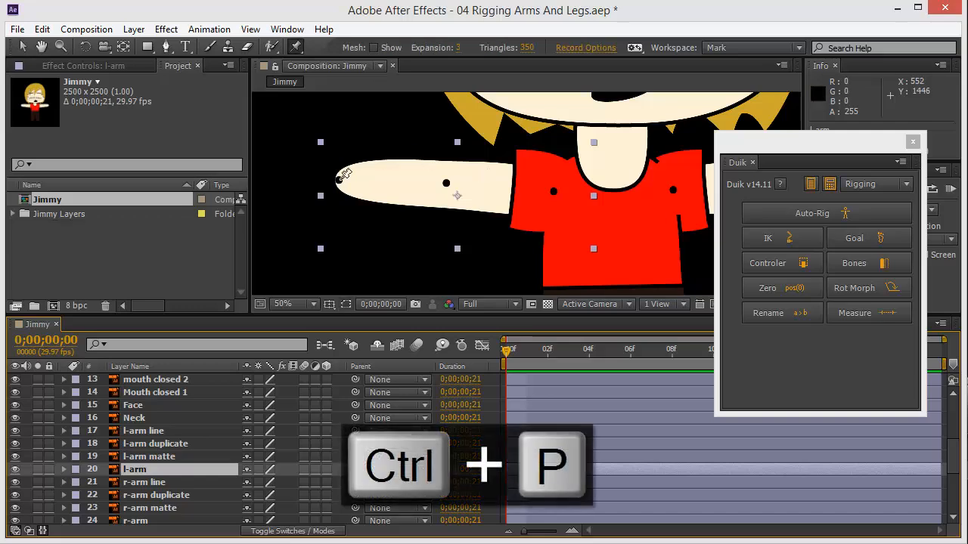
click(339, 179)
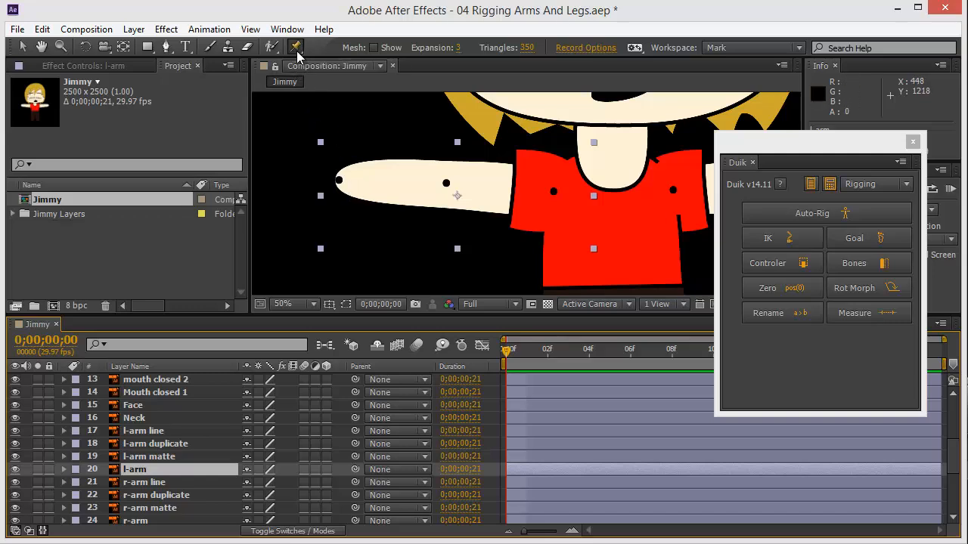
click(21, 47)
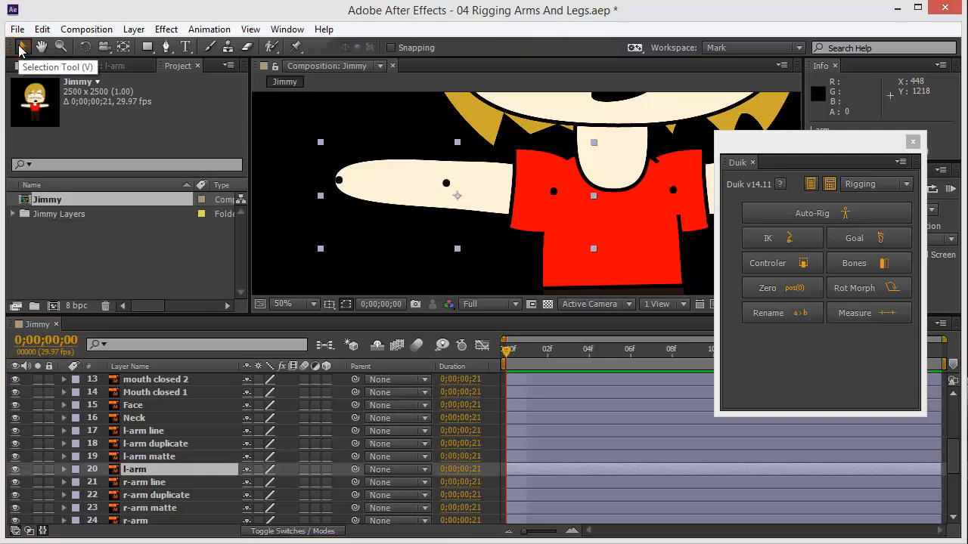
key(v)
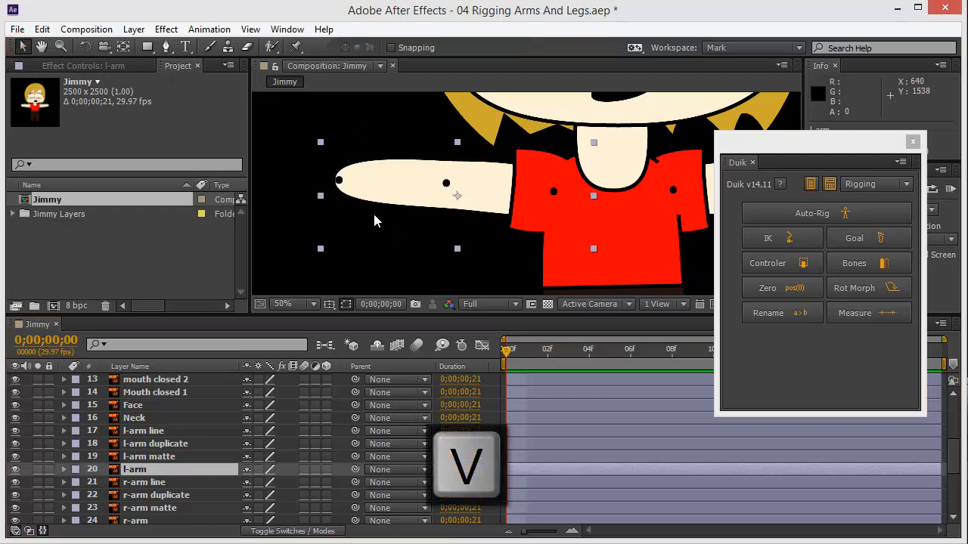
Place Puppet pins on the l-arm layer at the hand, elbow and shoulder dots, in that order, and return to the Selection tool
key(ctrl+p)
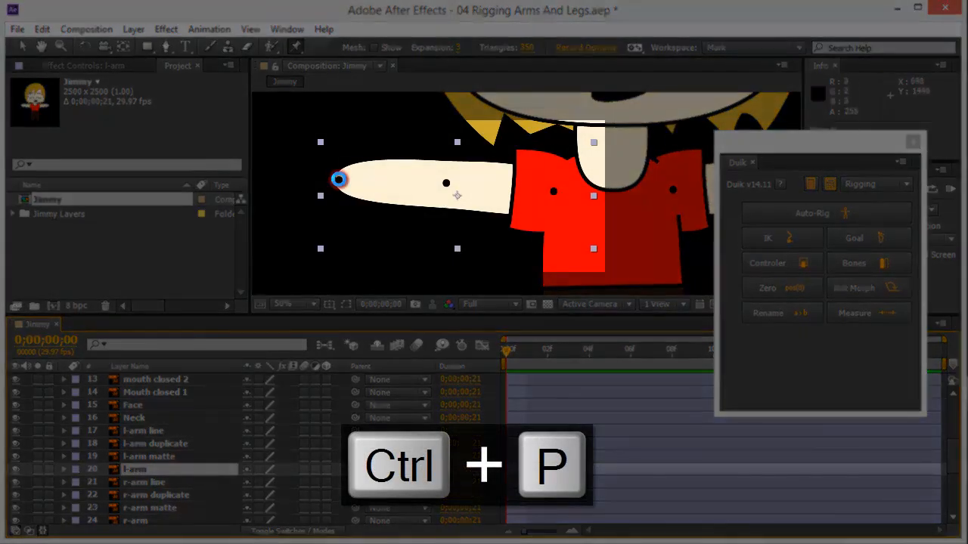
click(338, 179)
click(447, 182)
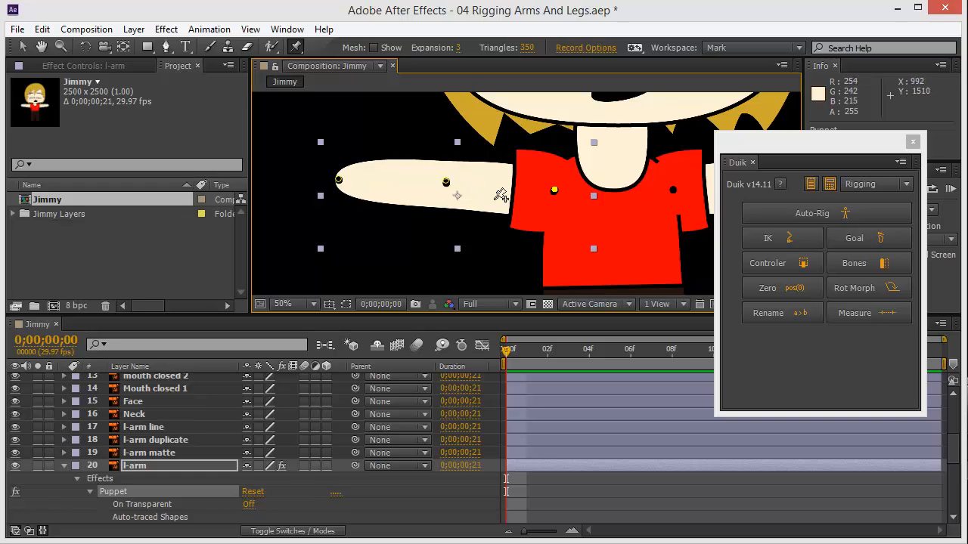
key(space)
drag(410, 212, 413, 173)
key(v)
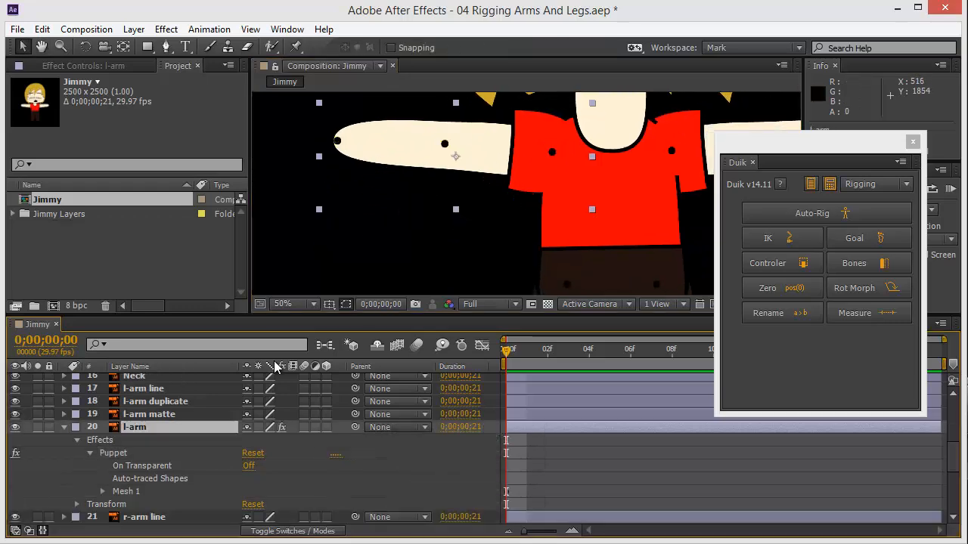
Expand Mesh 1 and Deform under the l-arm layer's Puppet effect to reveal the individual puppet pins
click(114, 453)
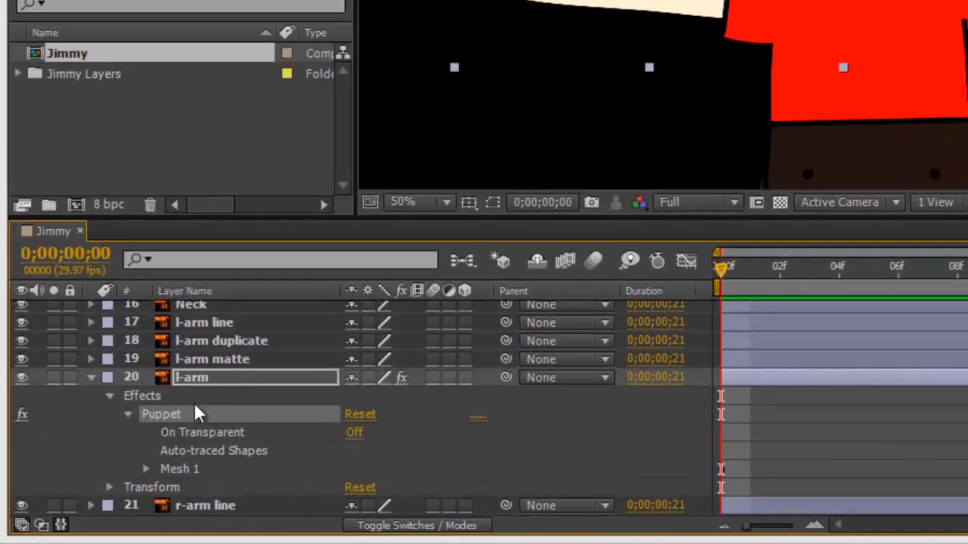
click(146, 468)
scroll(219, 417, down, 4)
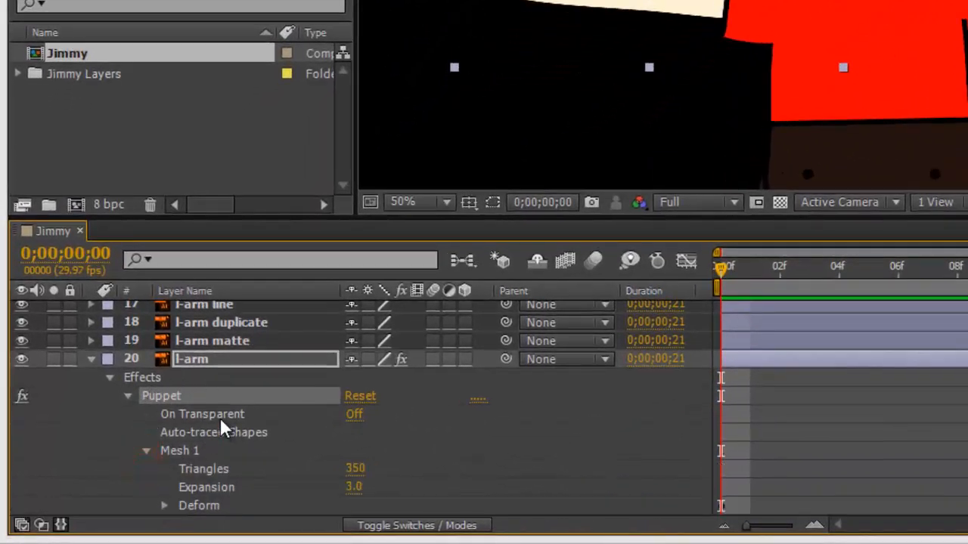
click(164, 451)
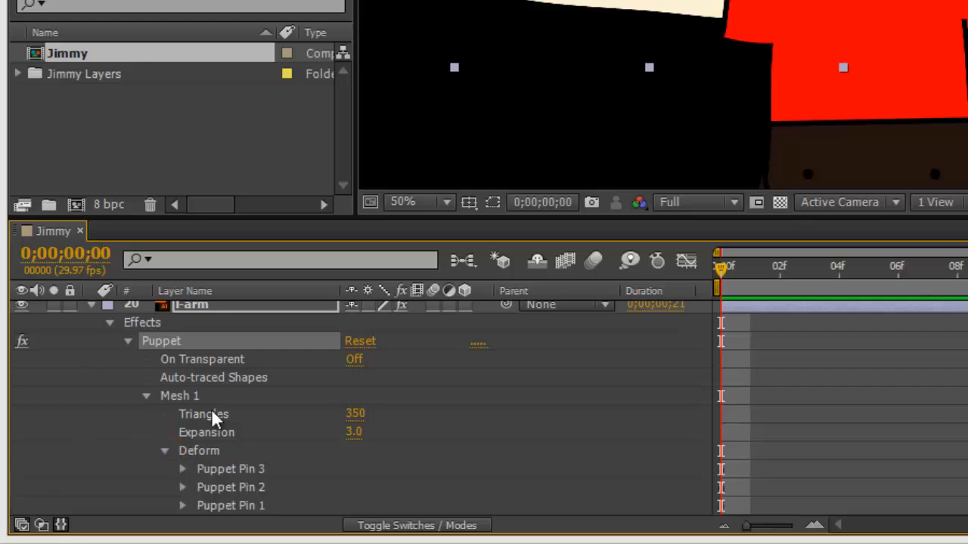
Rename Puppet Pin 1 under the l-arm layer's Puppet effect to l-hand
scroll(227, 431, down, 3)
click(239, 451)
click(243, 432)
click(247, 415)
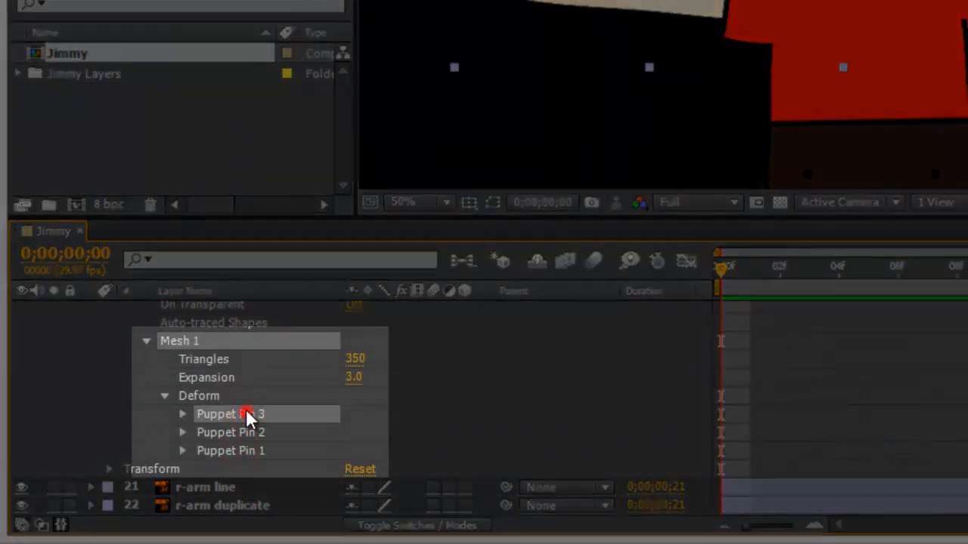
click(236, 452)
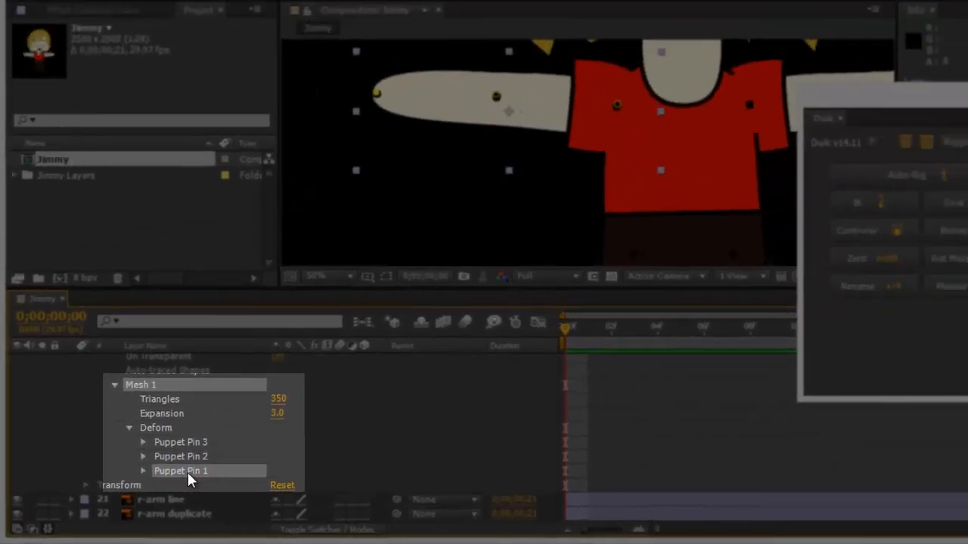
key(Return)
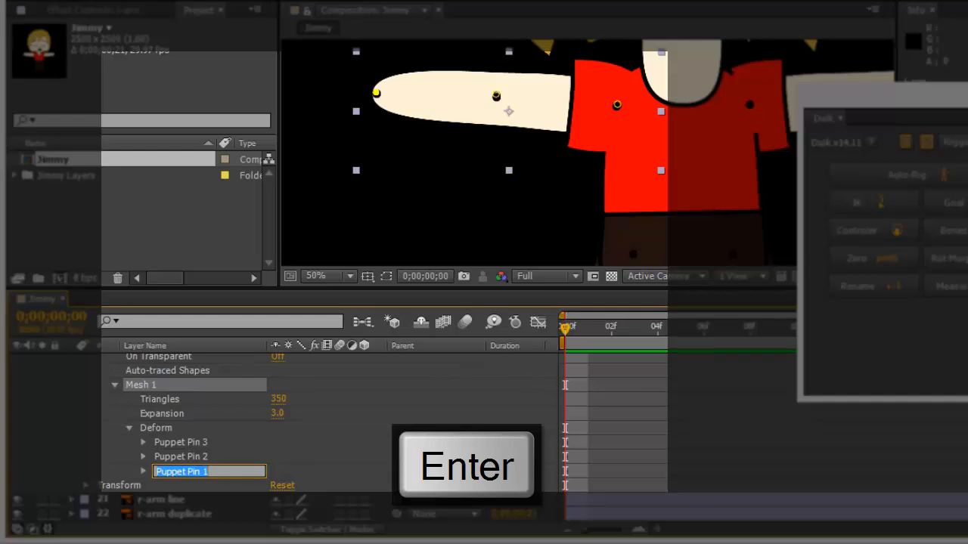
text(l-hand)
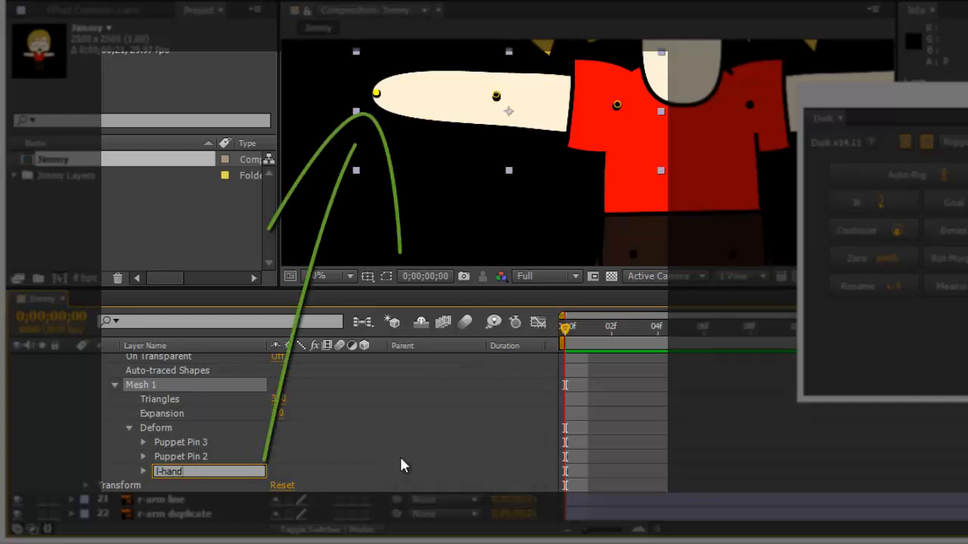
Rename the other two l-arm puppet pins: Puppet Pin 2 to l-elbow and Puppet Pin 3 to l-shoulder
click(223, 457)
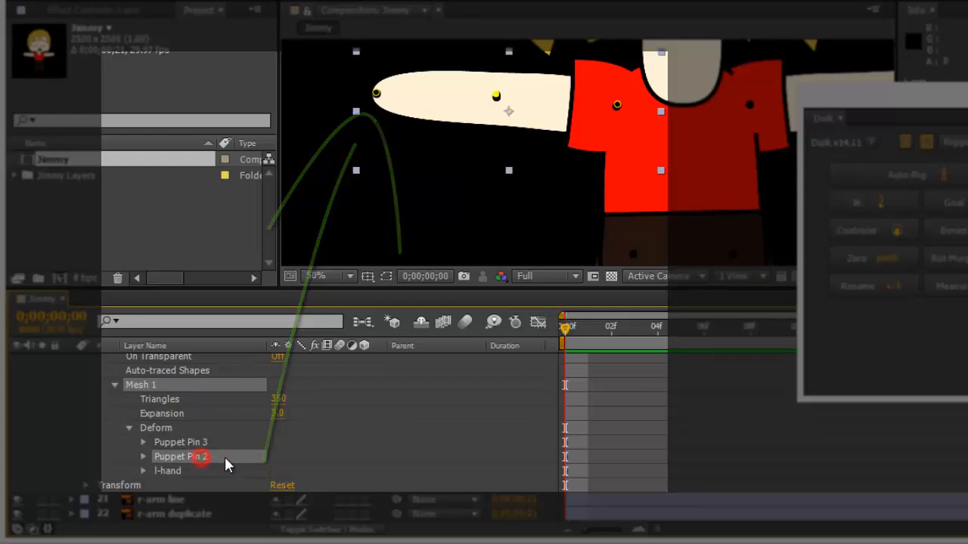
key(Return)
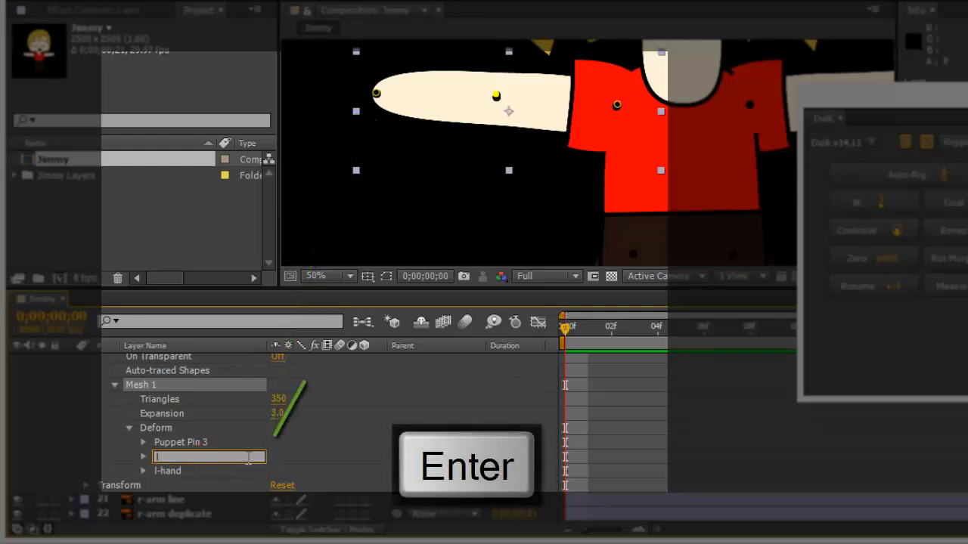
text(l-elbow)
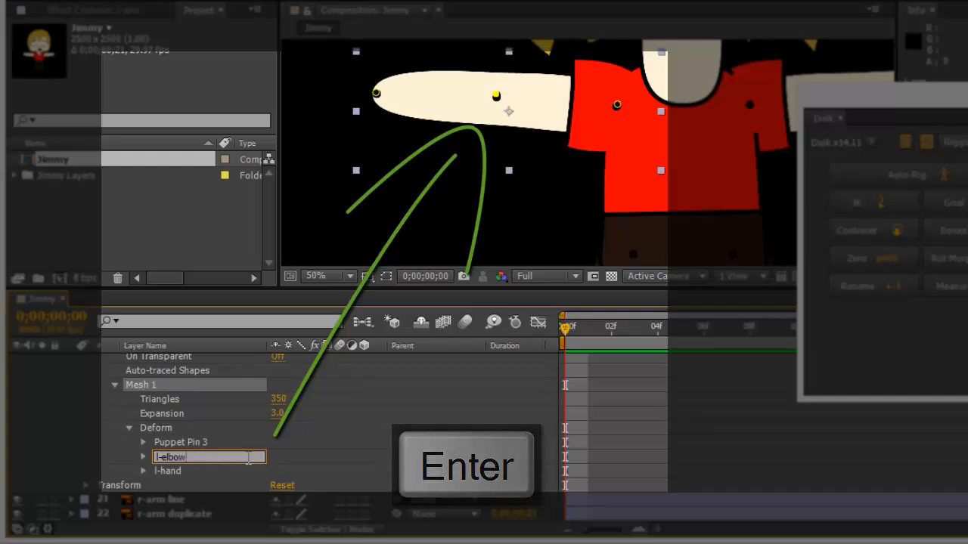
click(185, 428)
click(198, 443)
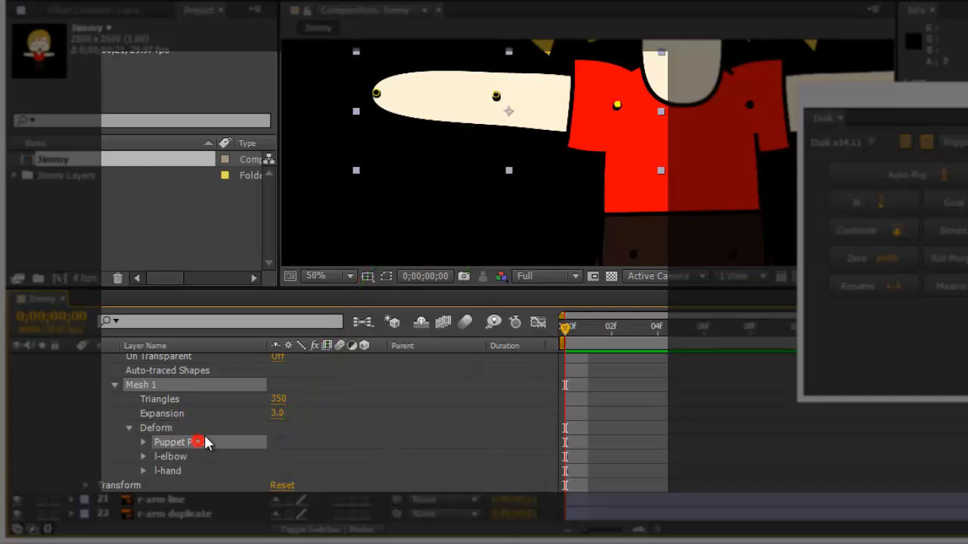
key(Return)
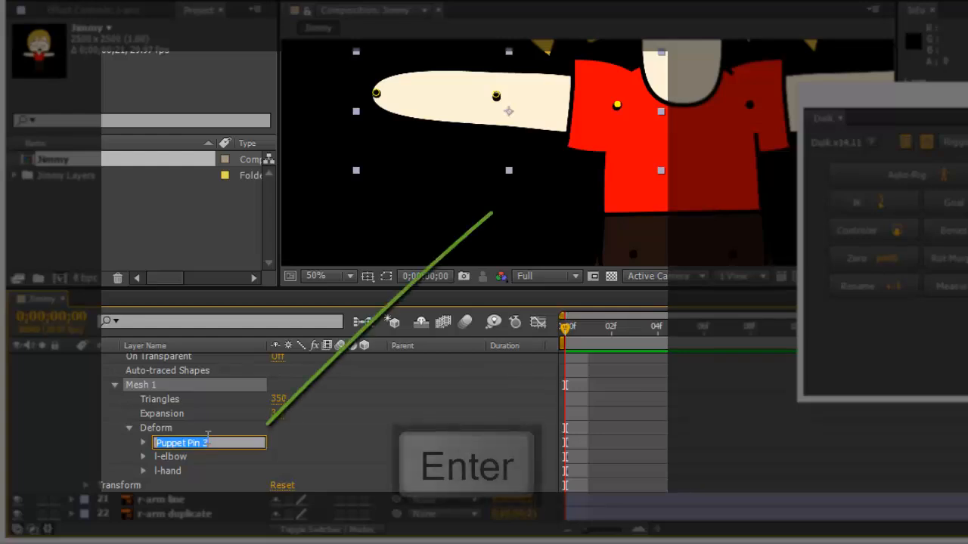
text(l-shou)
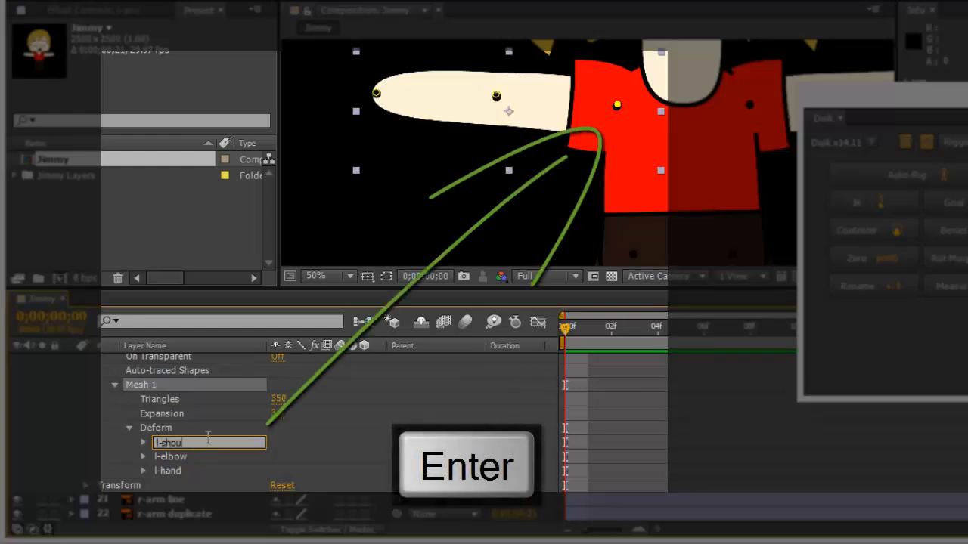
text(lder)
key(Return)
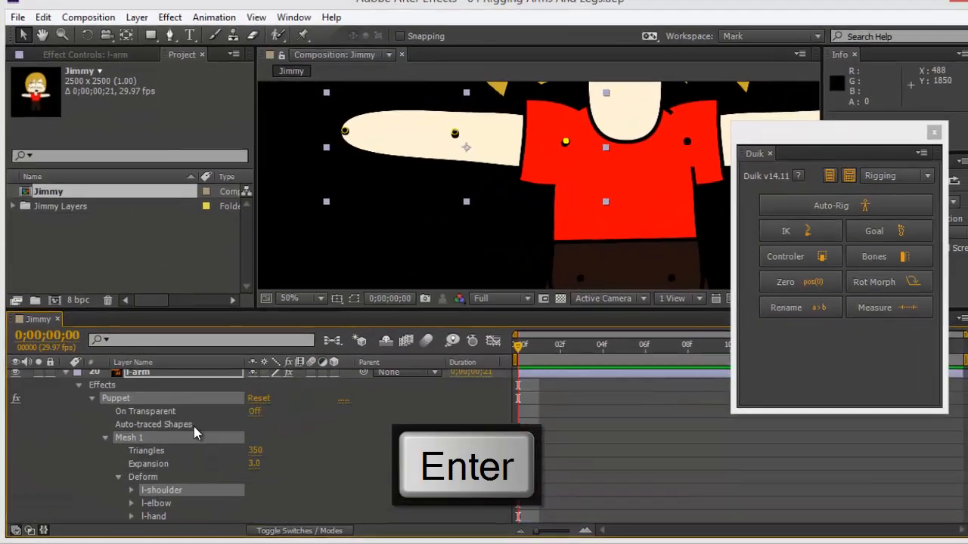
Create Duik bones for the l-arm layer's puppet pins and dismiss the script alert
scroll(193, 433, up, 1)
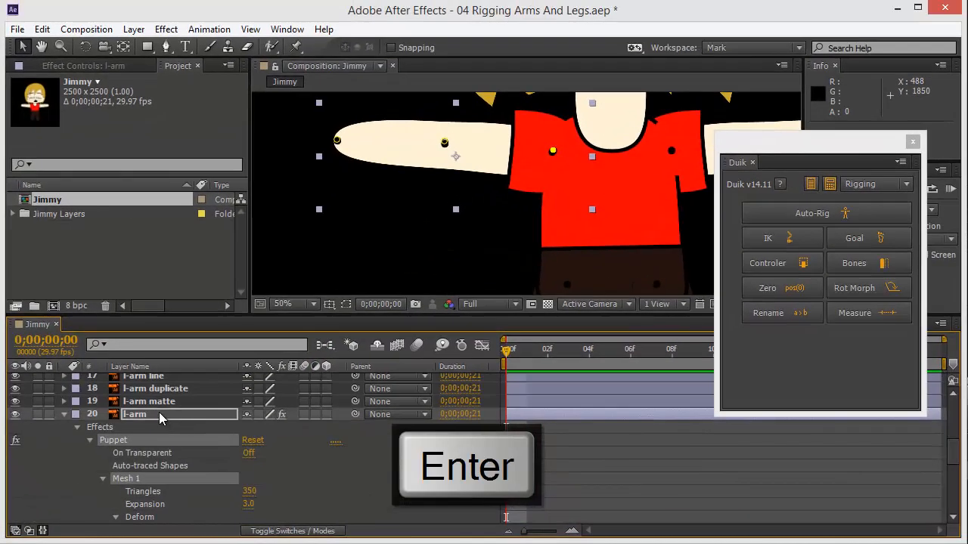
click(159, 415)
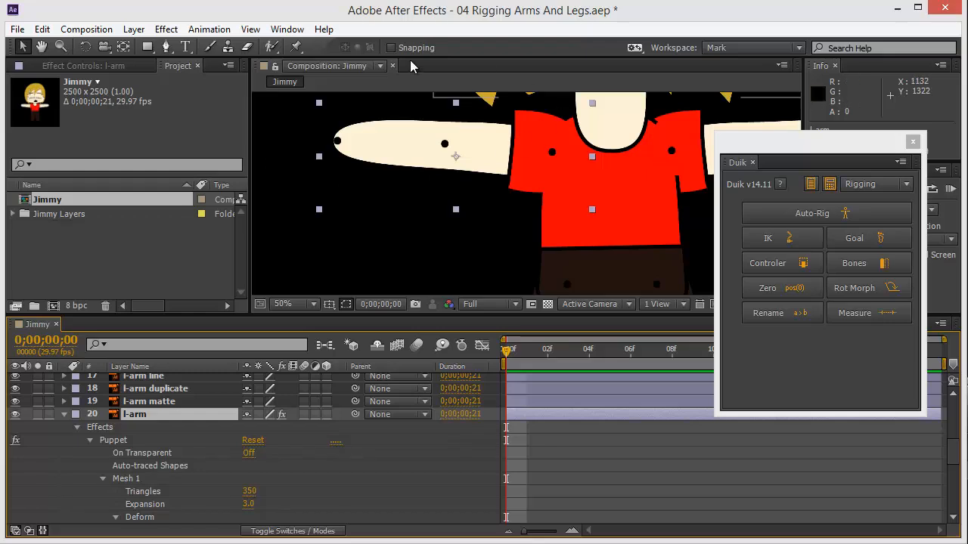
click(864, 265)
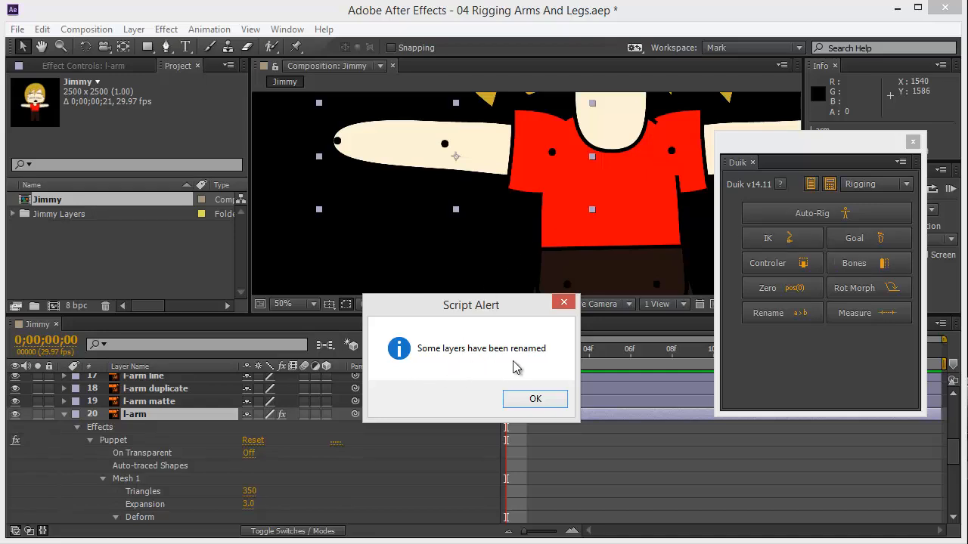
click(535, 400)
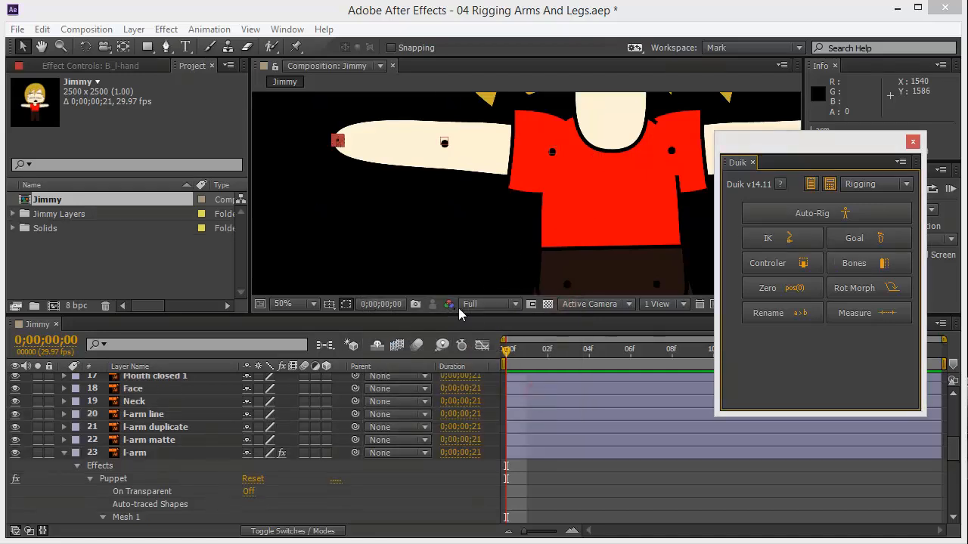
Examine the B_l-hand, B_l-elbow and B_l-shoulder bones by selecting each in turn, then deselect them
scroll(187, 430, up, 4)
scroll(188, 430, up, 2)
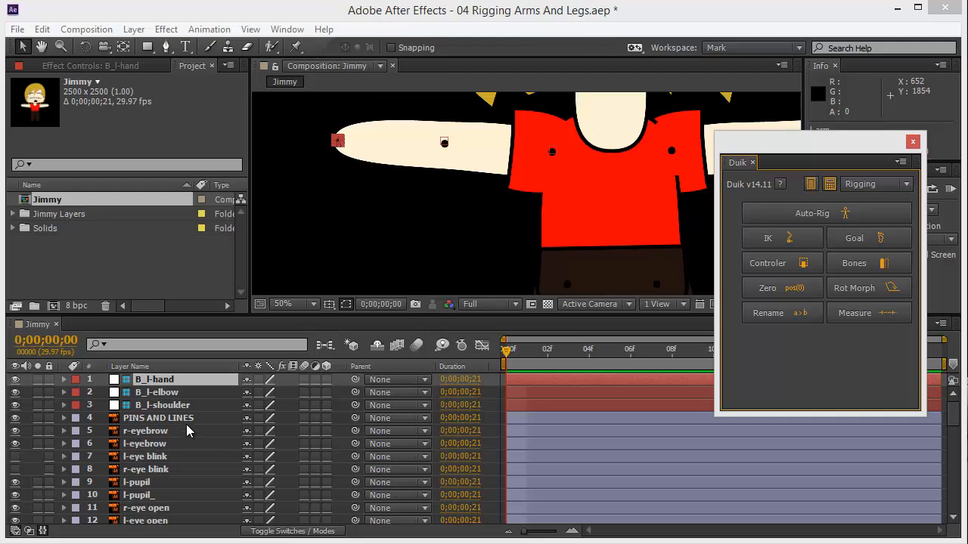
click(159, 409)
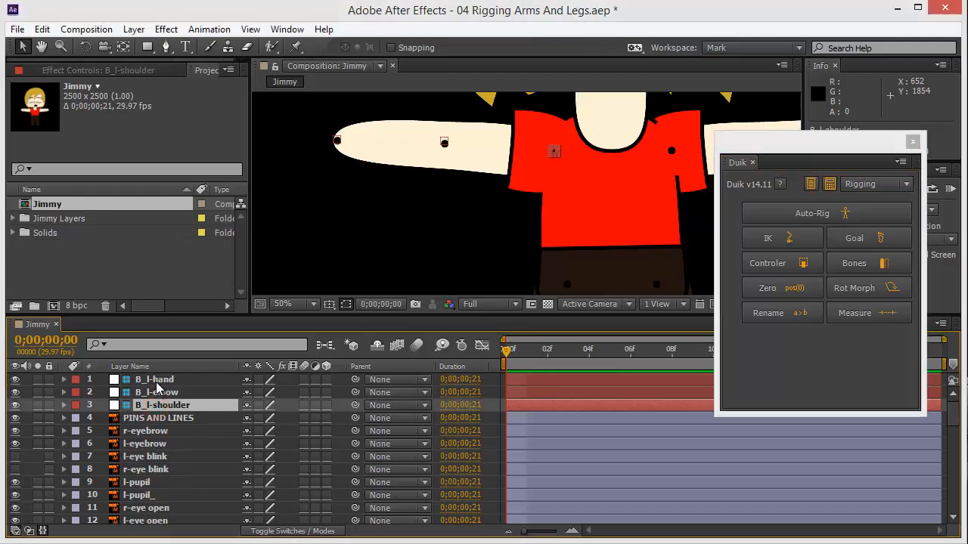
click(156, 381)
click(161, 393)
click(163, 407)
click(289, 132)
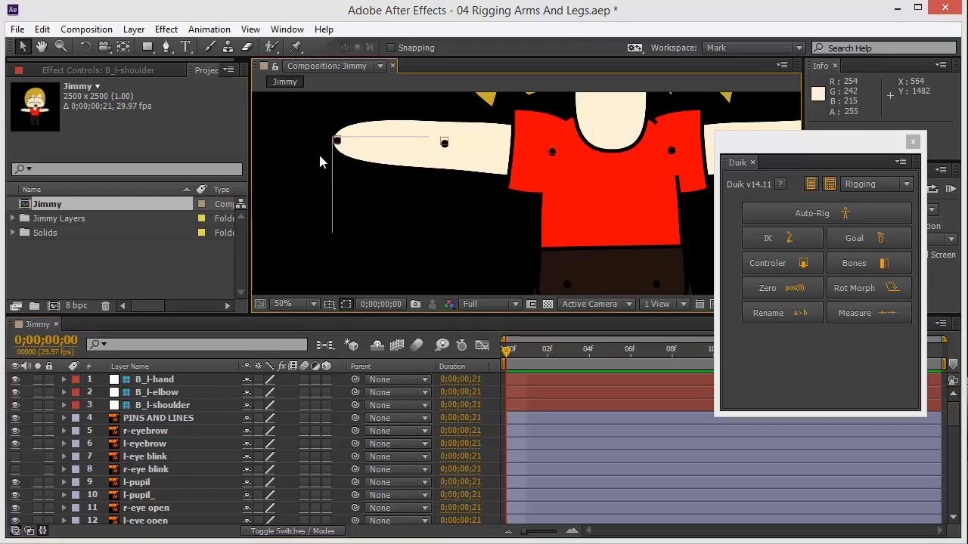
Collapse the expanded properties of the l-arm layer in the timeline
scroll(173, 430, down, 5)
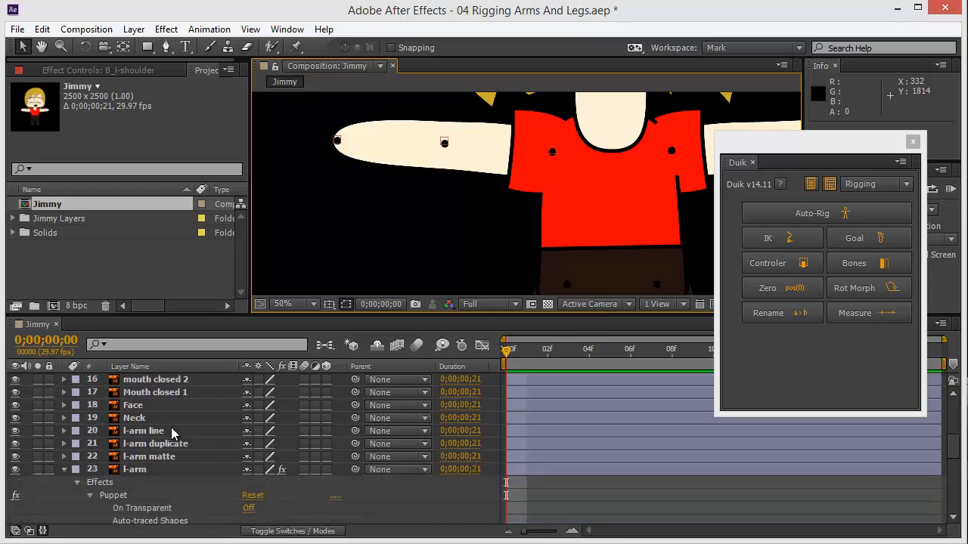
scroll(173, 429, up, 3)
scroll(149, 457, down, 3)
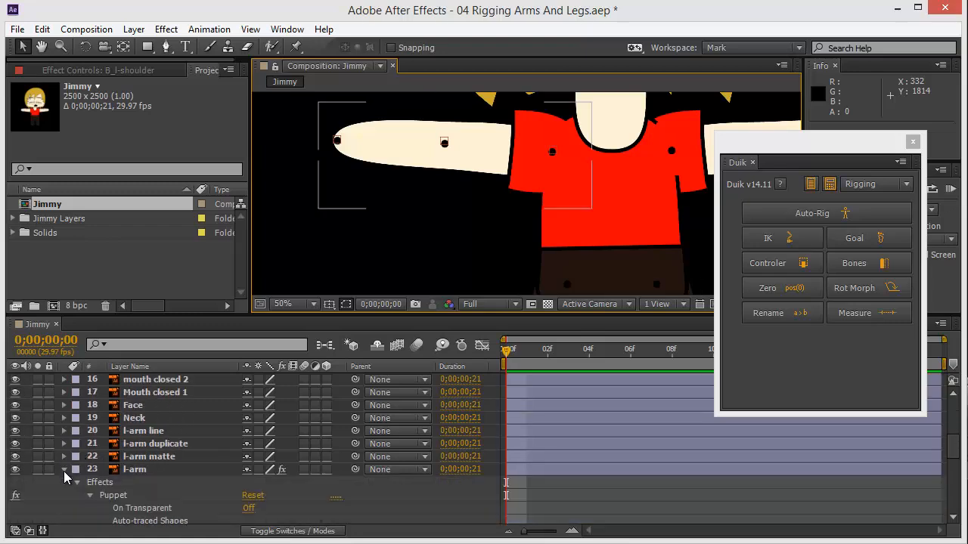
click(64, 470)
key(comma)
click(410, 202)
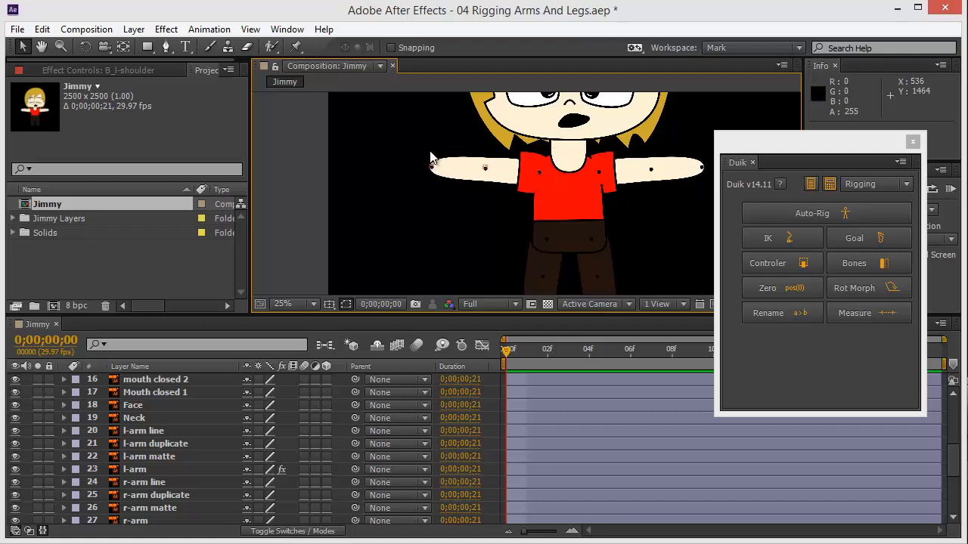
Reveal the l-arm layer's Puppet effect to check its pins on the arm, and collapse the layer again
click(137, 471)
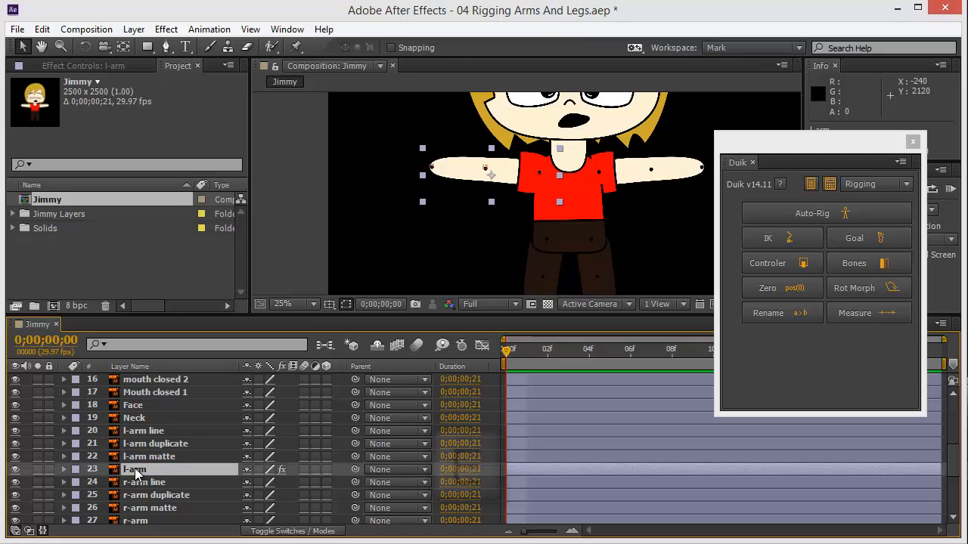
key(e)
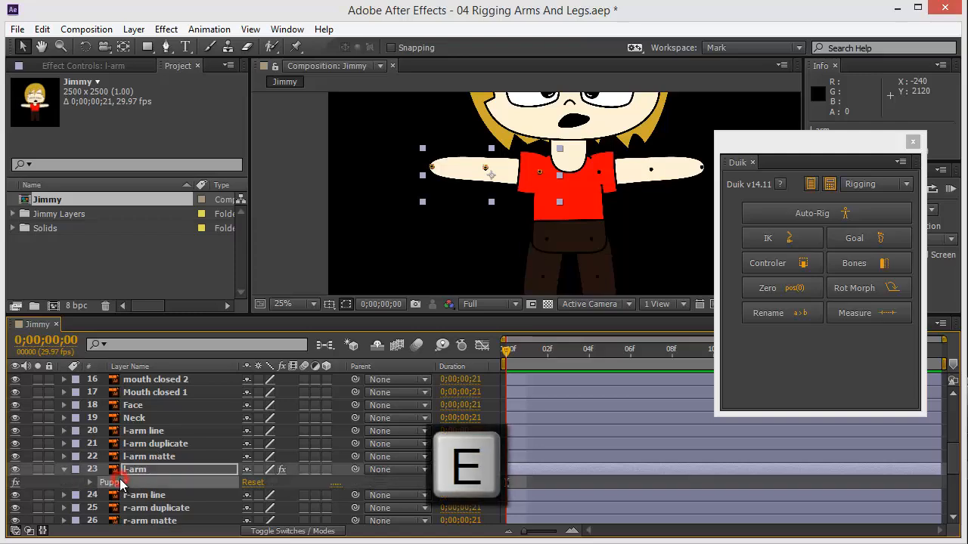
scroll(527, 194, up, 2)
click(553, 151)
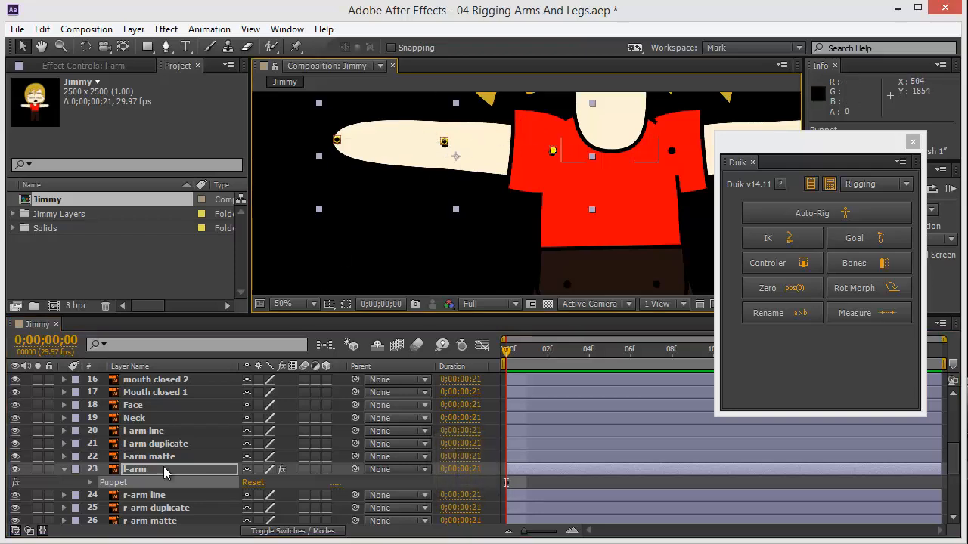
click(66, 472)
Move the B_l-hand bone straight down below the arm to test how the forearm bends
scroll(174, 419, up, 5)
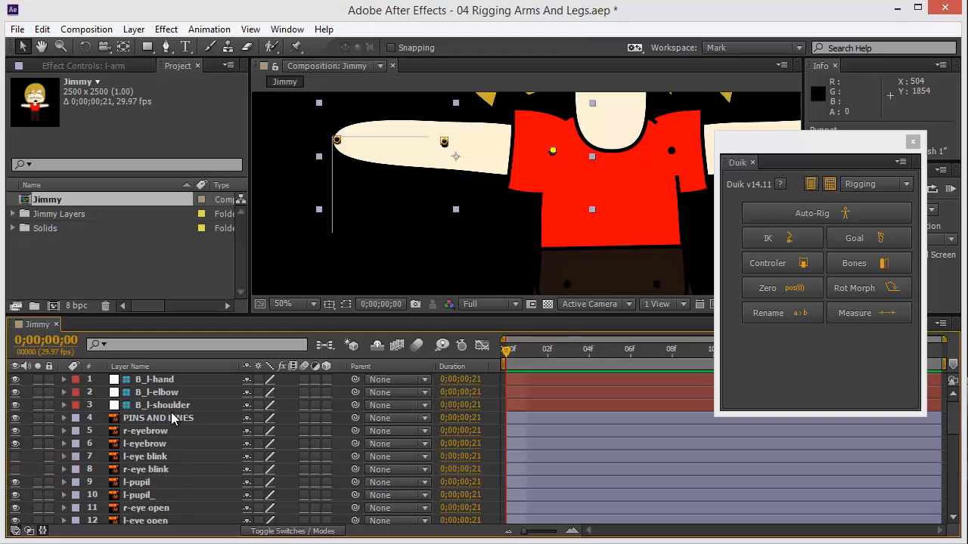
click(160, 382)
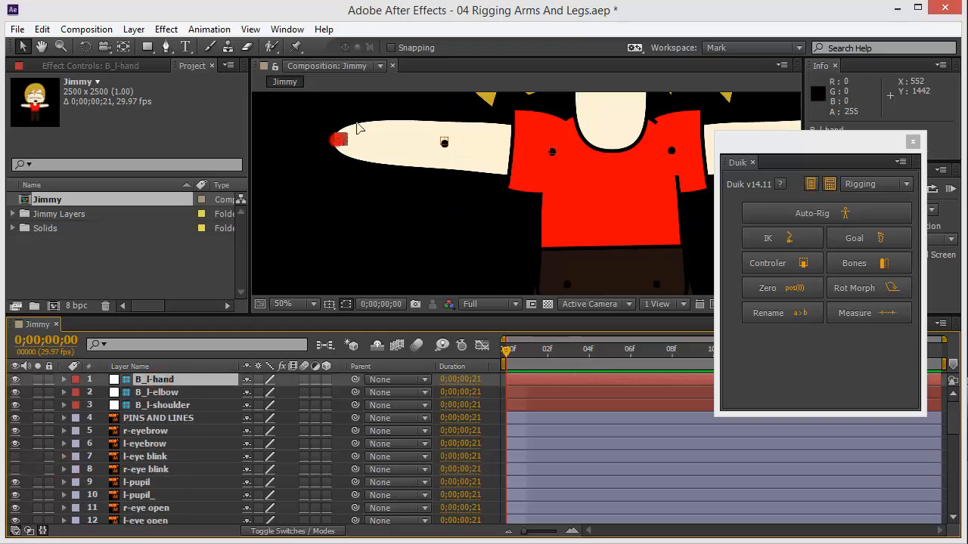
drag(338, 139, 333, 258)
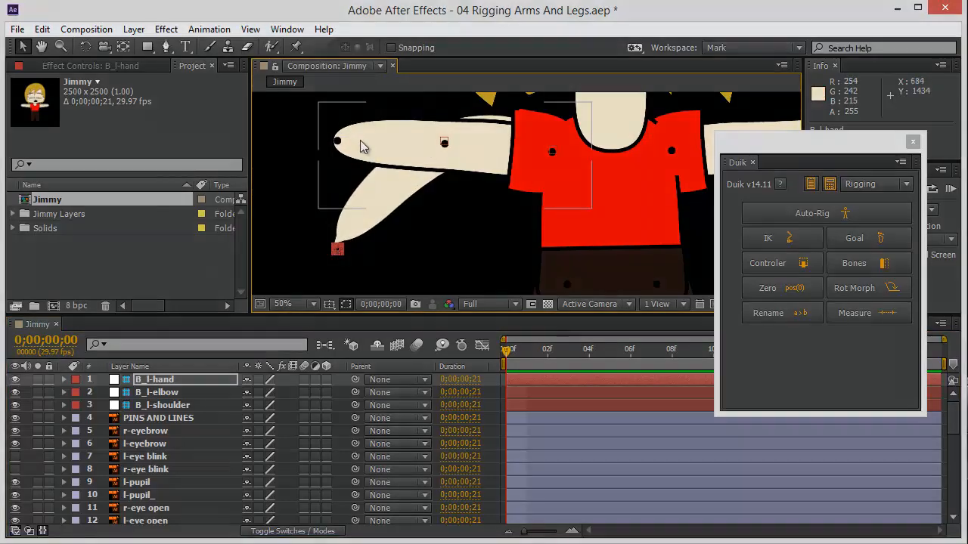
Hide the l-arm matte, l-arm duplicate and l-arm line layers, and move the B_l-hand bone back onto the hand dot
scroll(93, 416, down, 2)
scroll(94, 417, down, 3)
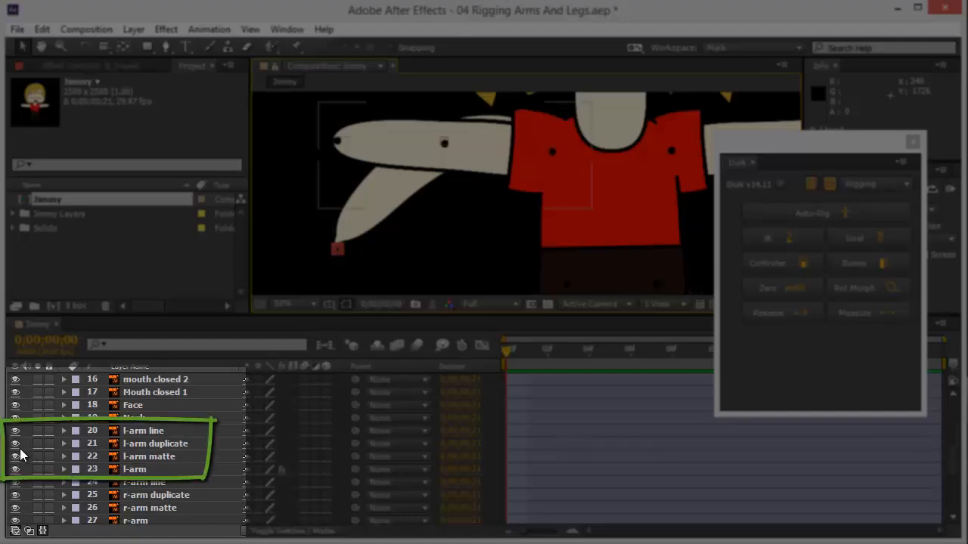
click(15, 456)
click(15, 444)
click(20, 430)
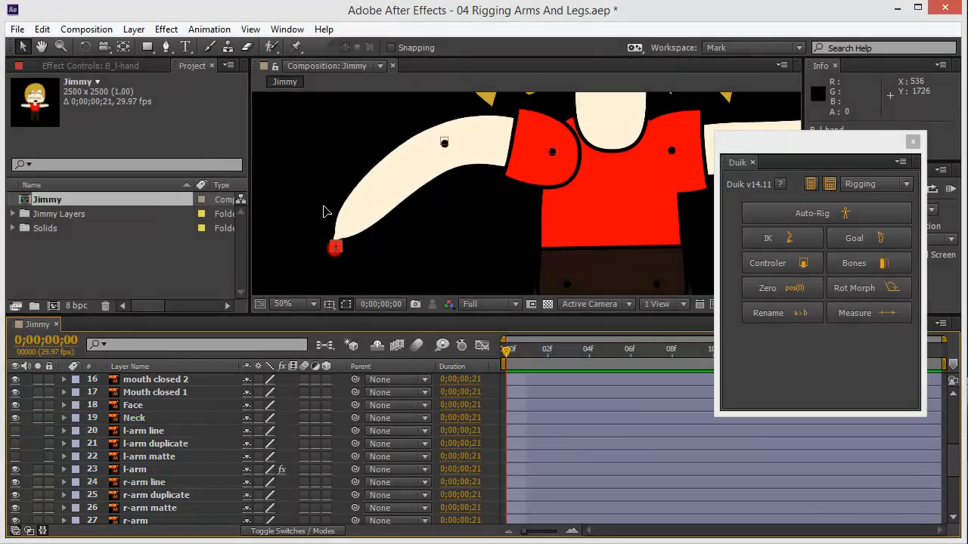
drag(323, 212, 333, 143)
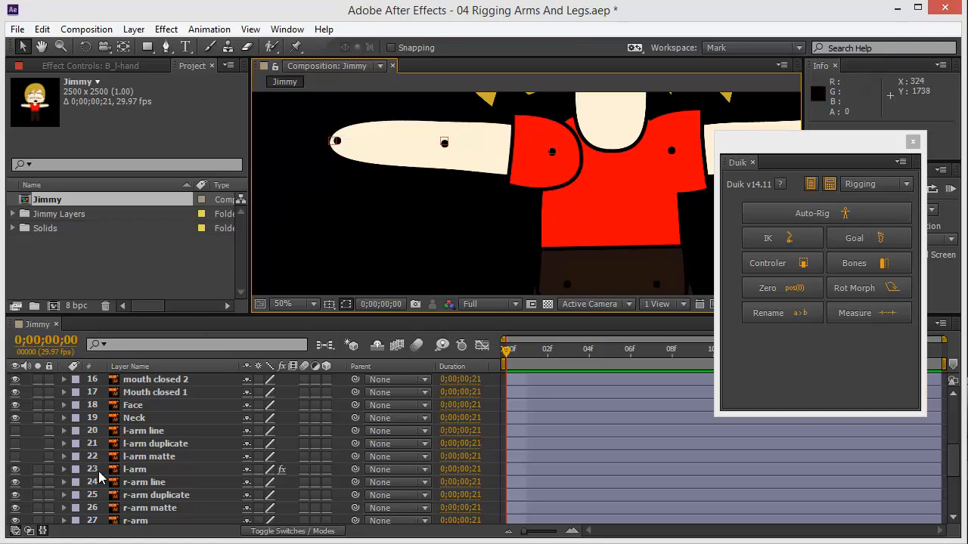
Select the B_l-hand bone, check Duik's bone size and controller size settings, and return to the rigging tools
scroll(99, 476, up, 5)
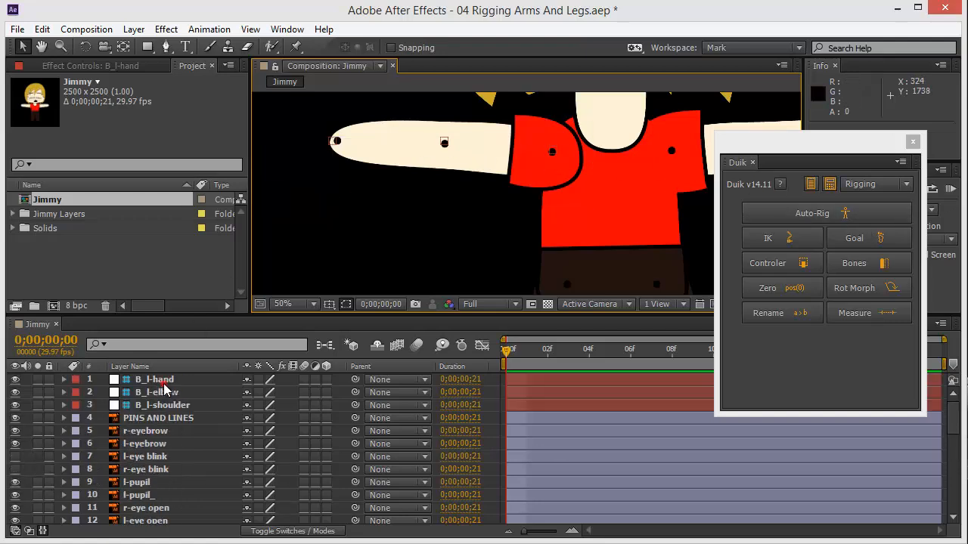
click(155, 380)
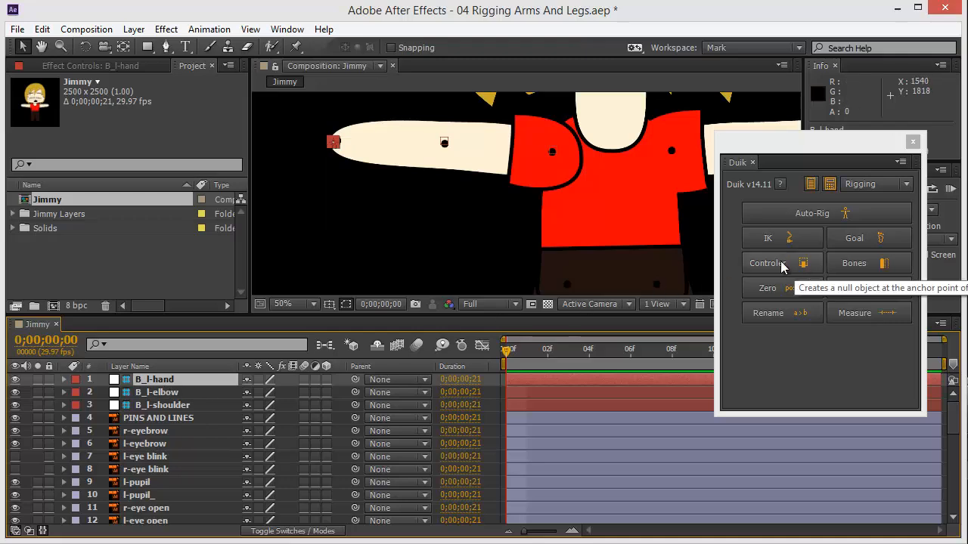
click(867, 192)
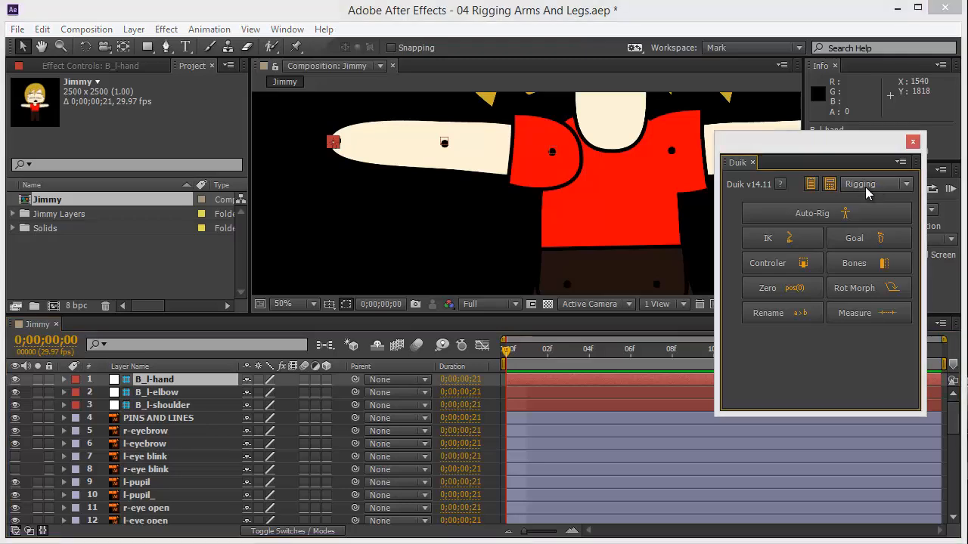
click(869, 190)
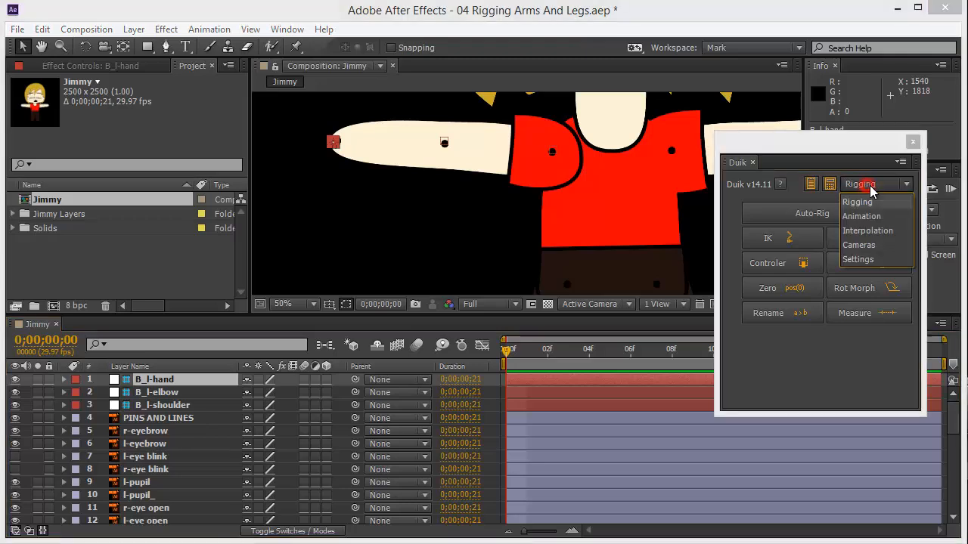
click(873, 259)
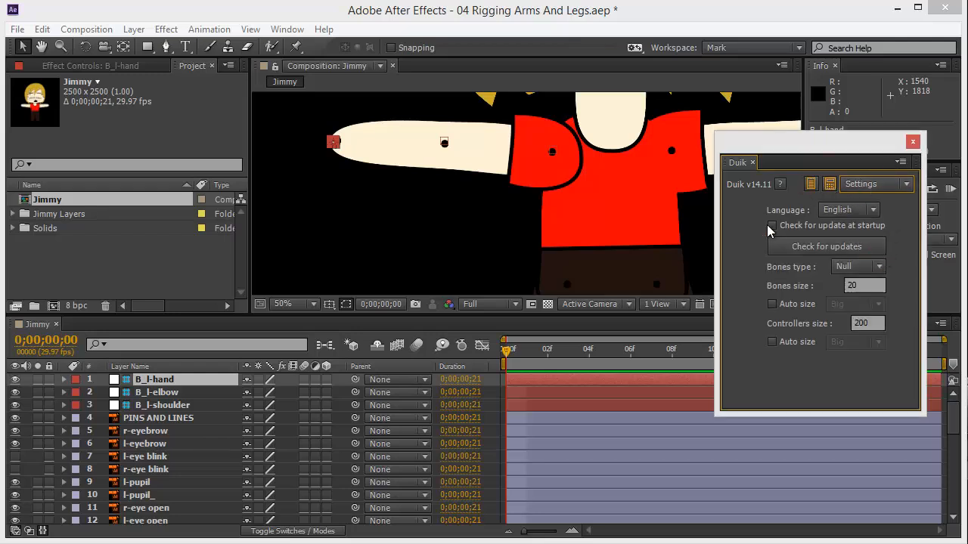
double_click(877, 323)
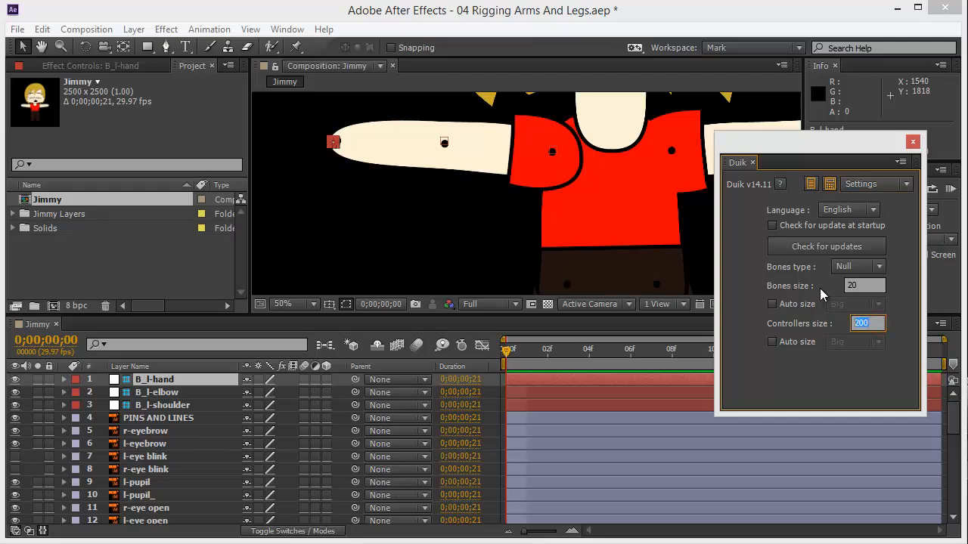
double_click(863, 285)
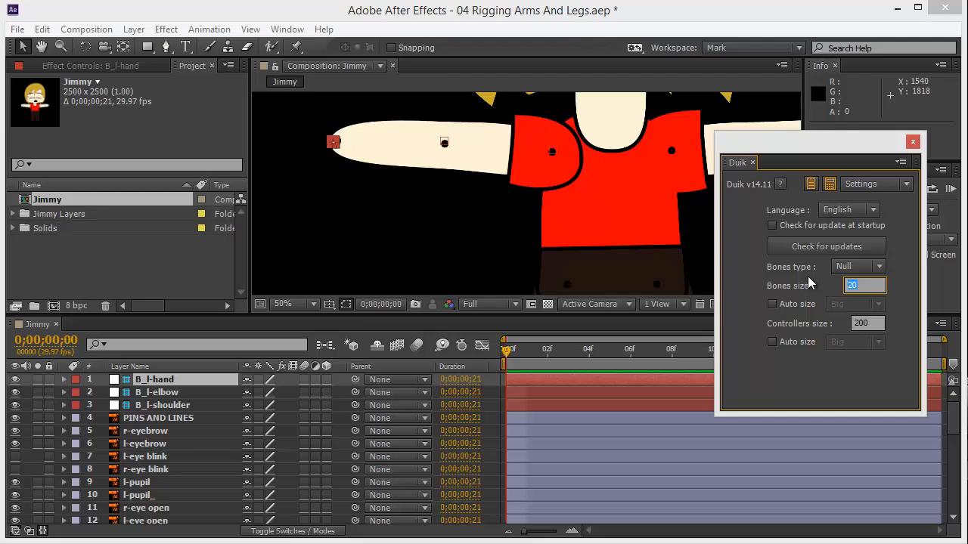
click(882, 325)
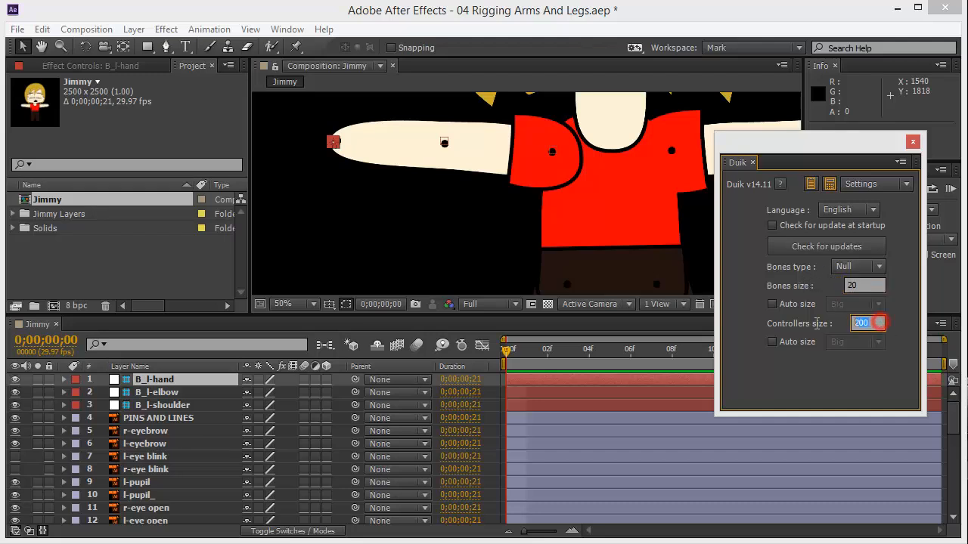
click(793, 393)
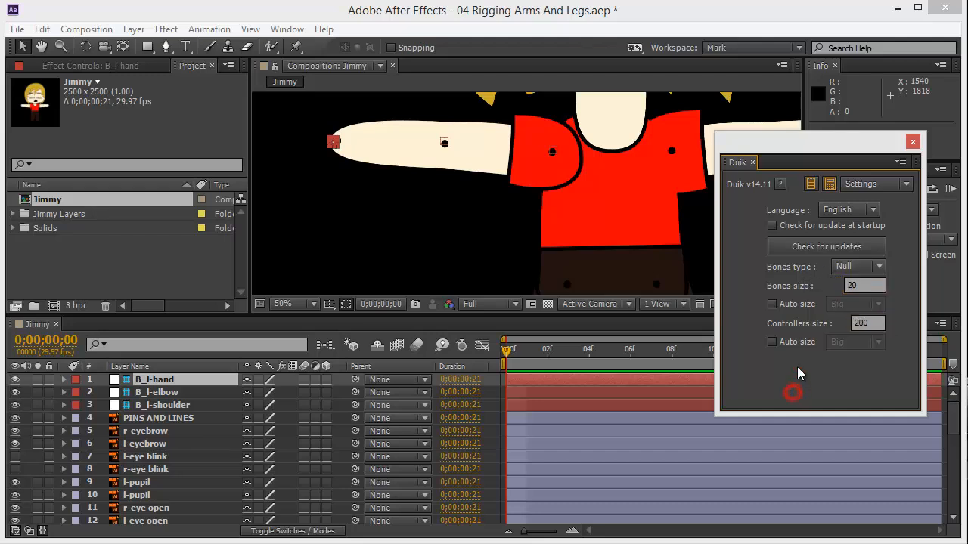
click(874, 184)
click(864, 202)
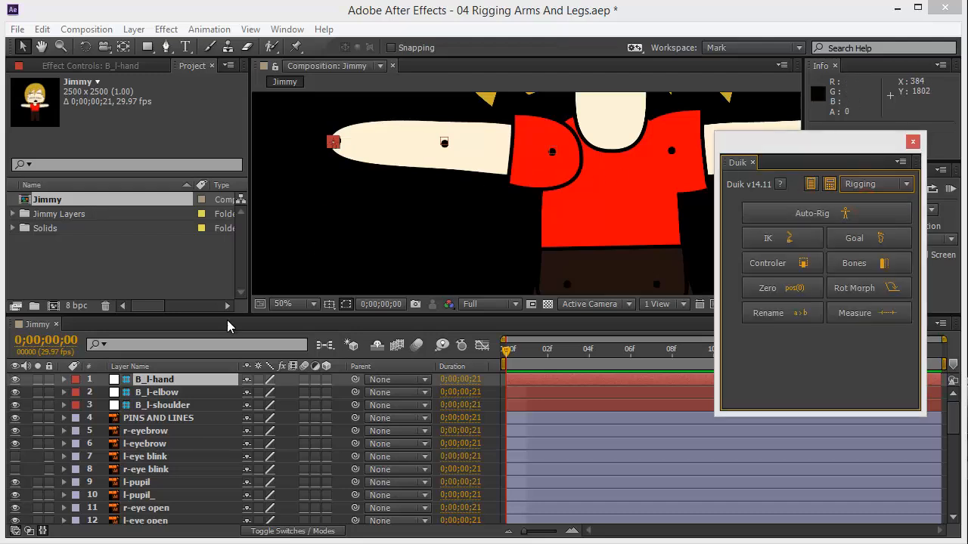
Create a Duik controller for the B_l-hand bone, and undo a trial move of the controller
click(161, 382)
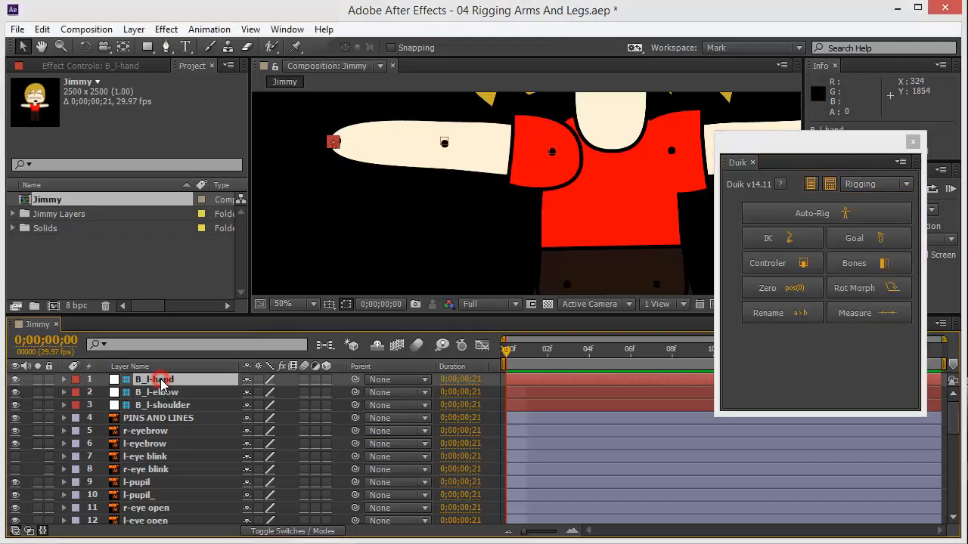
click(784, 263)
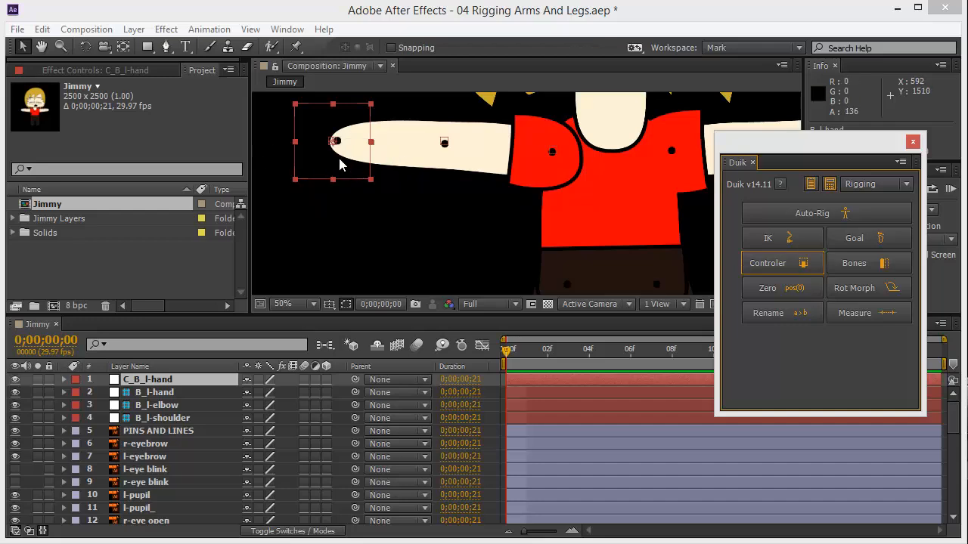
drag(319, 166, 354, 177)
key(ctrl+z)
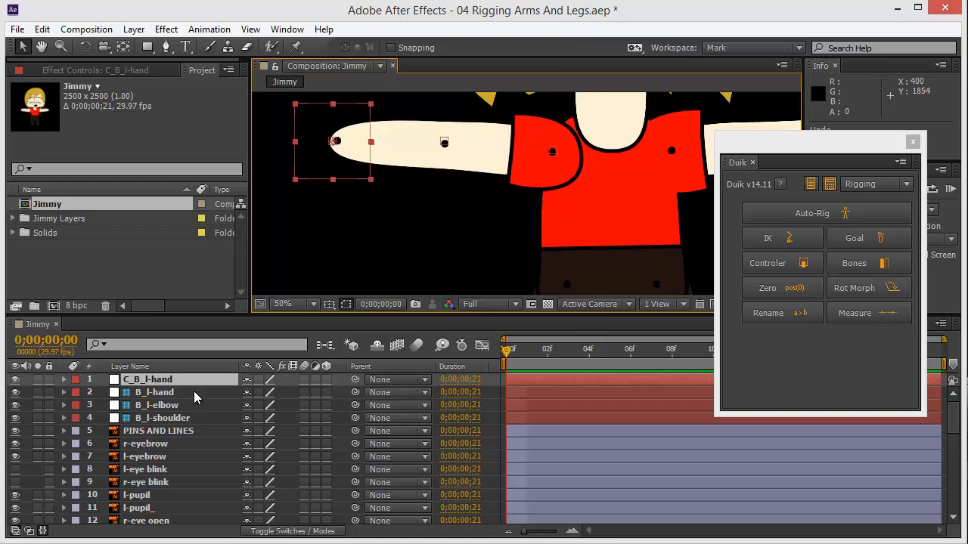
Review the arm's bone order in the timeline by selecting the hand, elbow and shoulder bones in turn
click(200, 419)
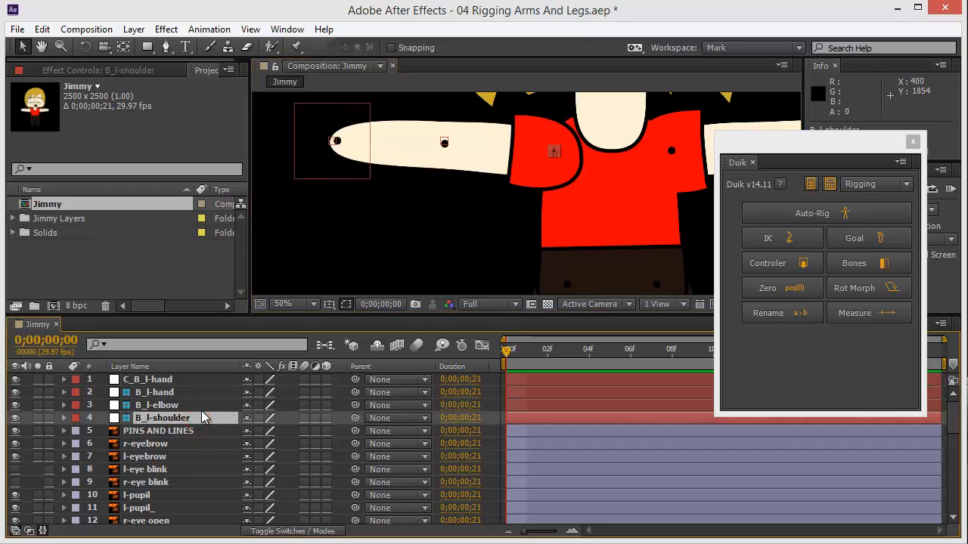
click(195, 406)
click(198, 418)
click(182, 392)
click(192, 418)
click(184, 392)
click(190, 405)
click(195, 418)
click(200, 388)
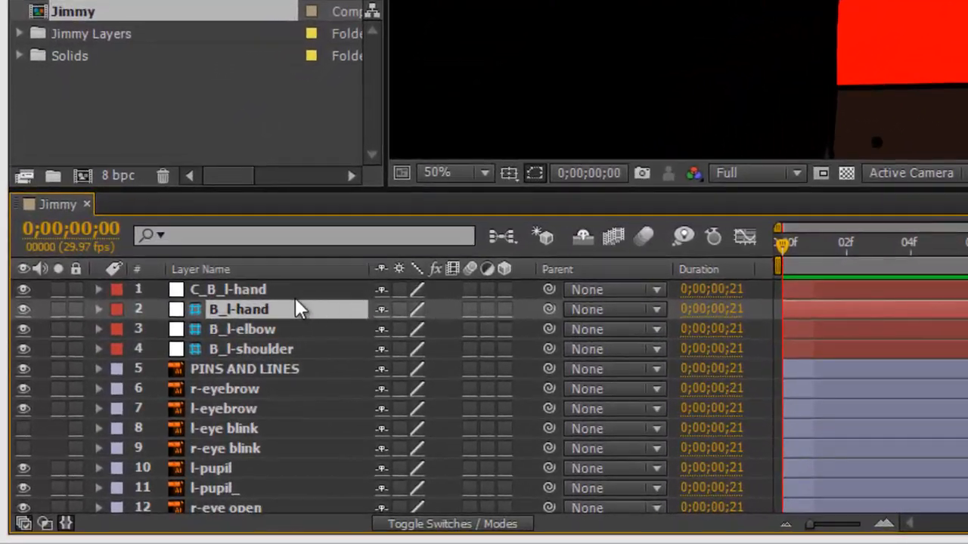
click(275, 329)
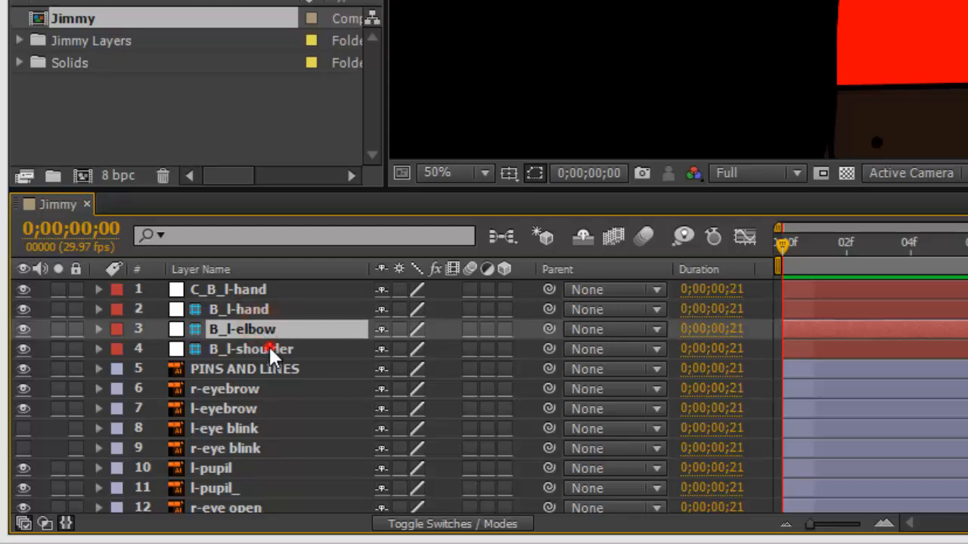
click(270, 347)
Parent the B_l-hand bone to B_l-elbow, and B_l-elbow to B_l-shoulder
click(284, 310)
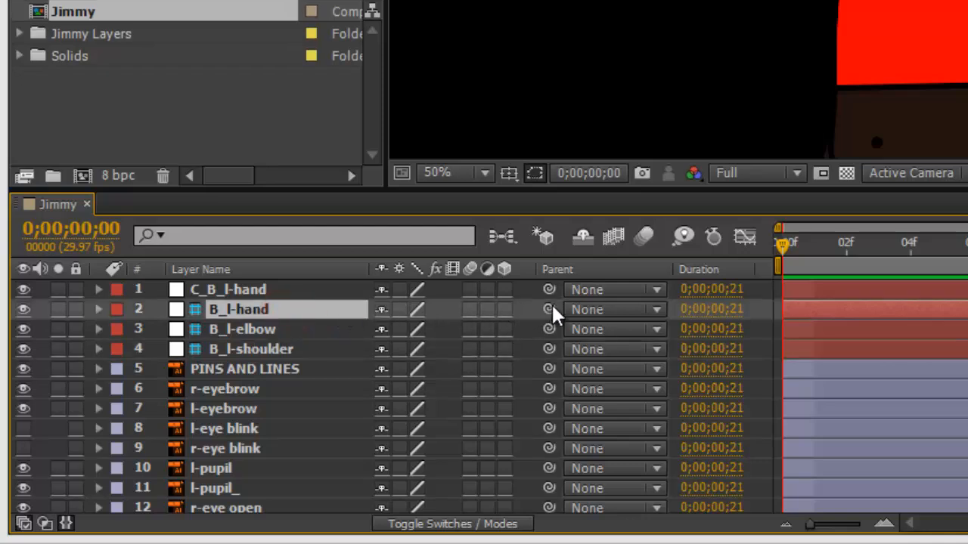
mouse_move(549, 310)
mouse_down()
mouse_move(523, 320)
mouse_move(343, 330)
mouse_move(548, 309)
mouse_move(547, 277)
mouse_move(507, 222)
mouse_move(397, 391)
mouse_move(625, 437)
mouse_move(779, 332)
mouse_move(514, 301)
mouse_move(524, 337)
mouse_move(369, 349)
mouse_move(345, 332)
mouse_move(549, 309)
mouse_up()
drag(484, 321, 284, 332)
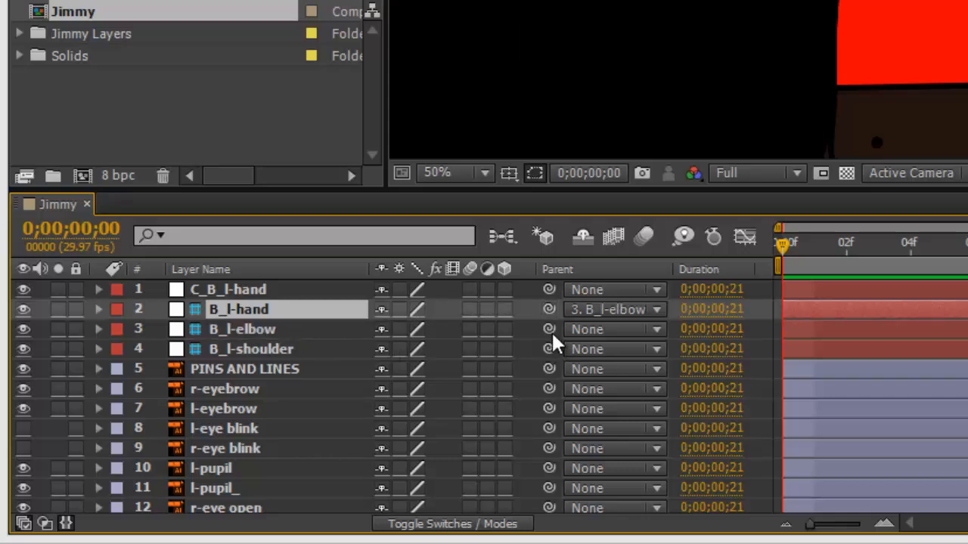
drag(544, 329, 324, 350)
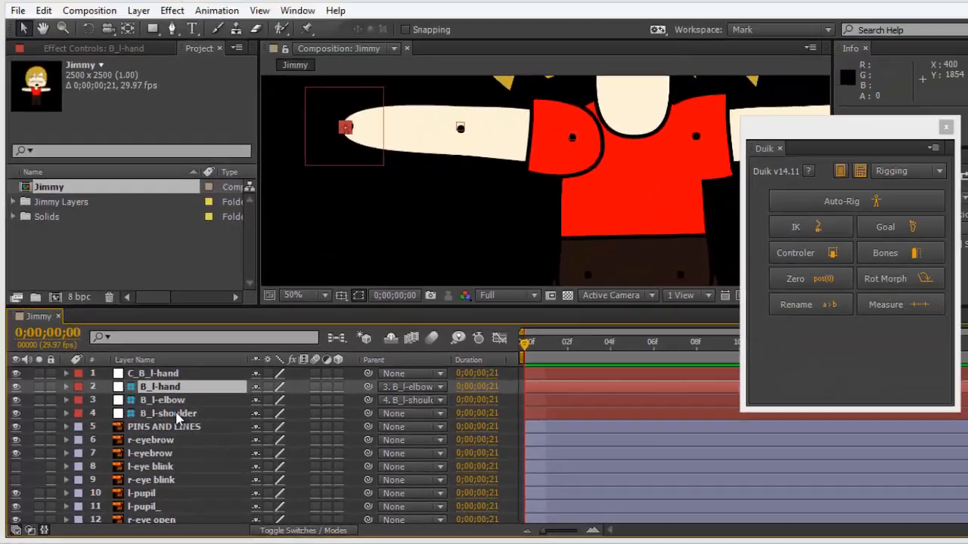
Test the parented arm by moving B_l-shoulder down and rotating the elbow and shoulder bones, and undo these changes
click(263, 349)
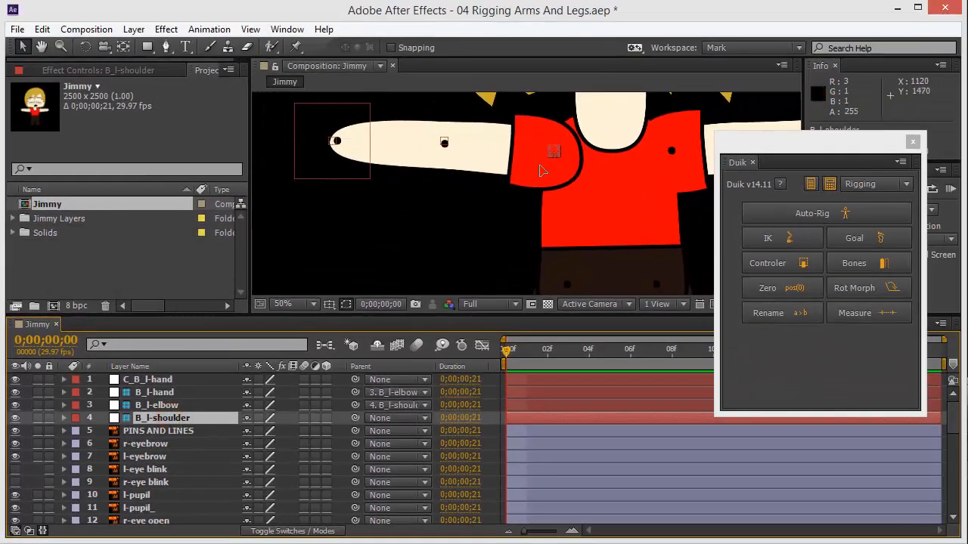
drag(550, 185, 532, 226)
drag(424, 218, 189, 112)
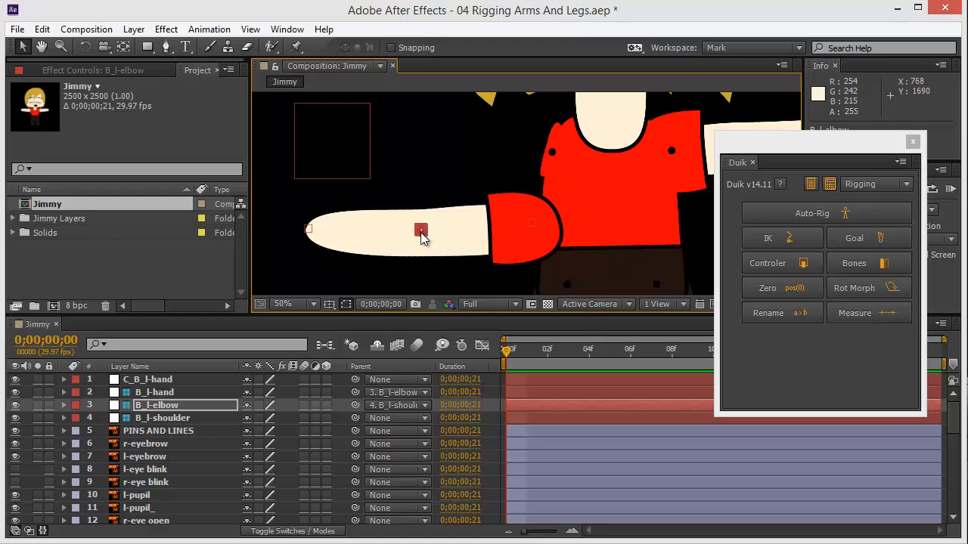
key(w)
drag(425, 232, 522, 276)
click(159, 418)
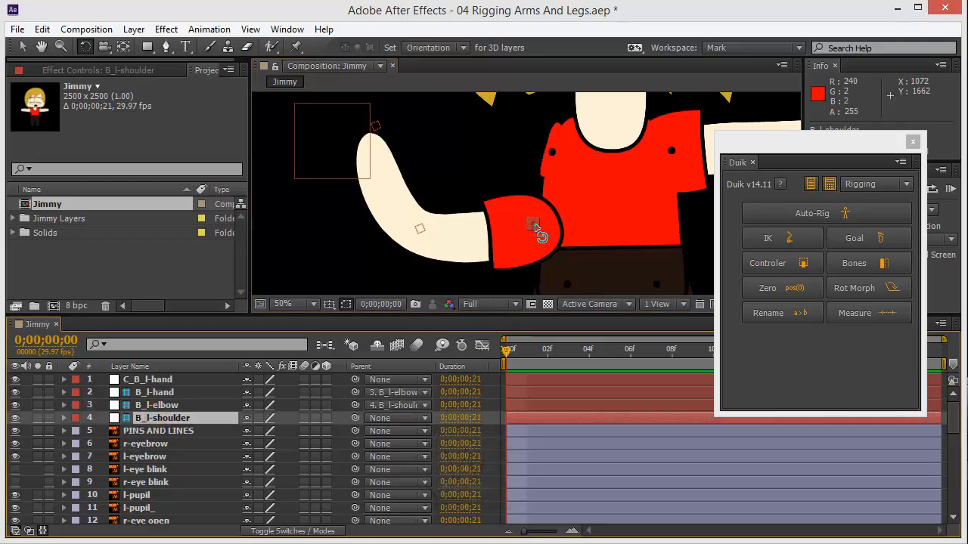
mouse_move(534, 233)
mouse_down()
mouse_move(544, 240)
mouse_move(545, 226)
mouse_up()
key(ctrl+z)
key(ctrl+z)
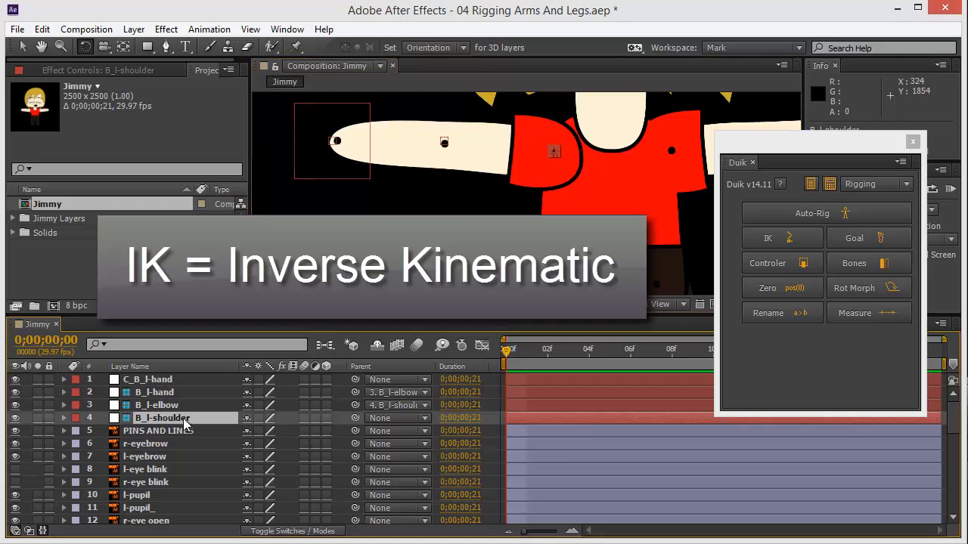
Apply Duik IK to B_l-hand, B_l-elbow, B_l-shoulder and the C_B_l-hand controller, toggling the Controleurs de Stretch option
click(167, 393)
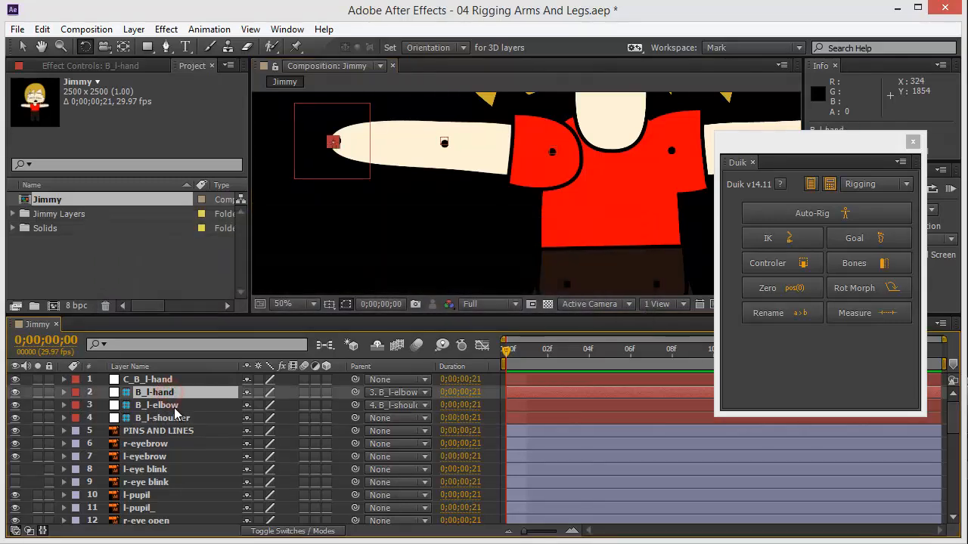
ctrl+click(178, 406)
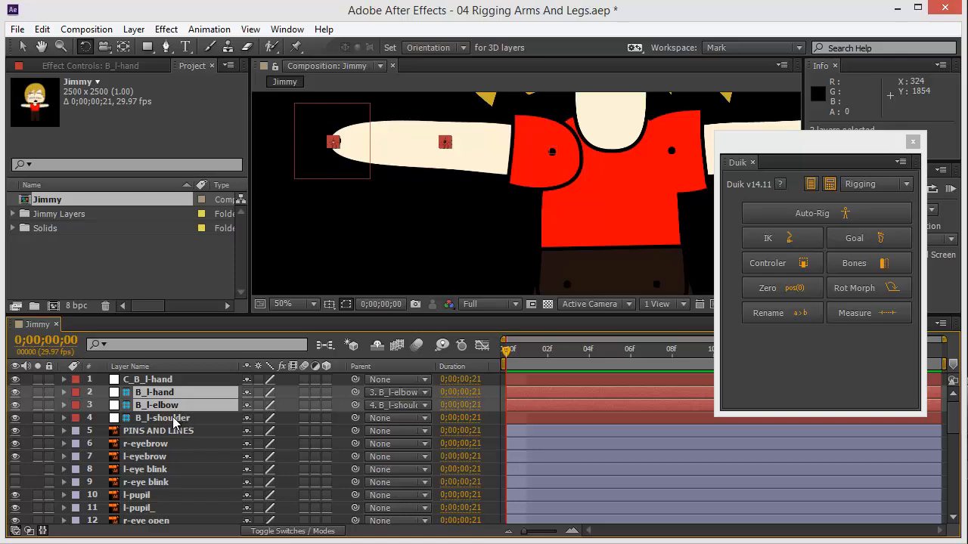
ctrl+click(174, 421)
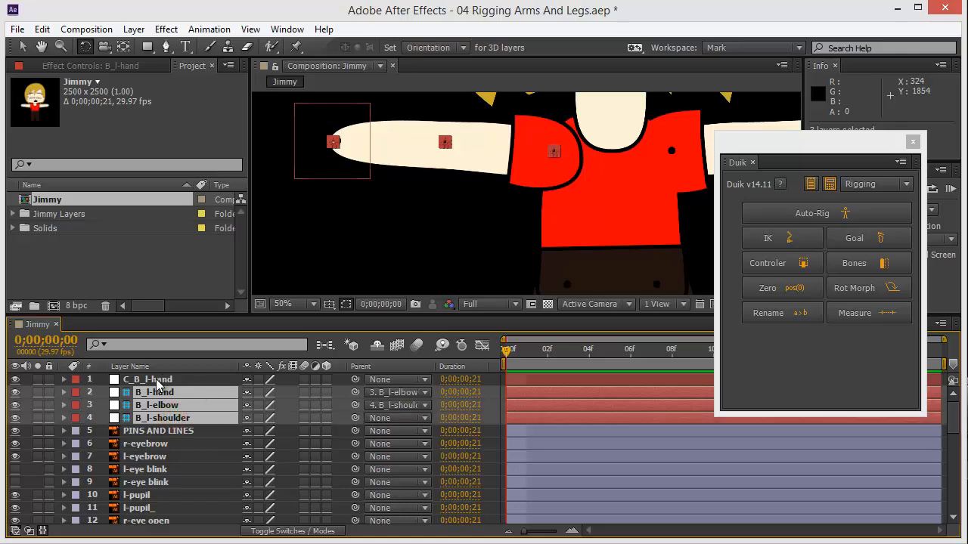
ctrl+click(157, 382)
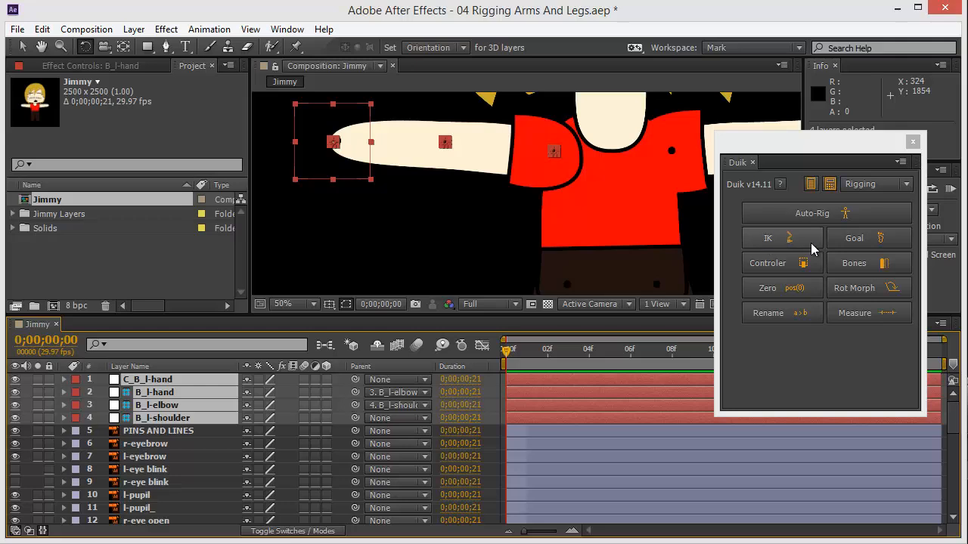
click(787, 242)
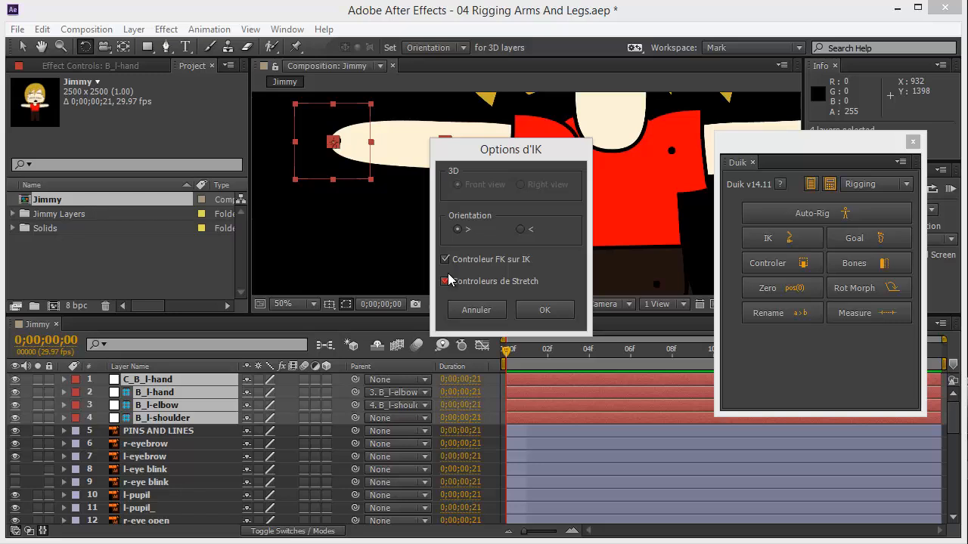
click(448, 282)
click(547, 312)
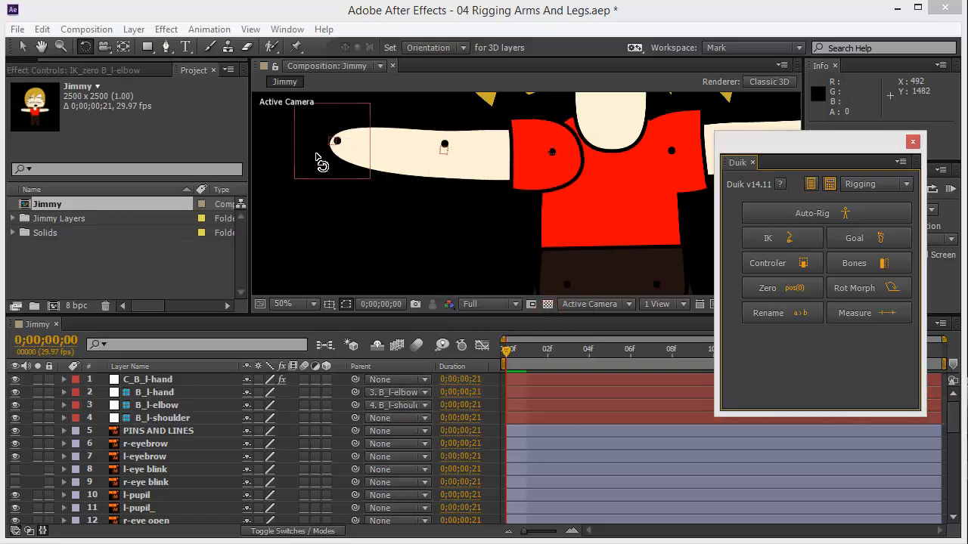
Test the arm's IK by moving the C_B_l-hand controller toward the body and back to the hand dot
key(v)
drag(315, 164, 350, 207)
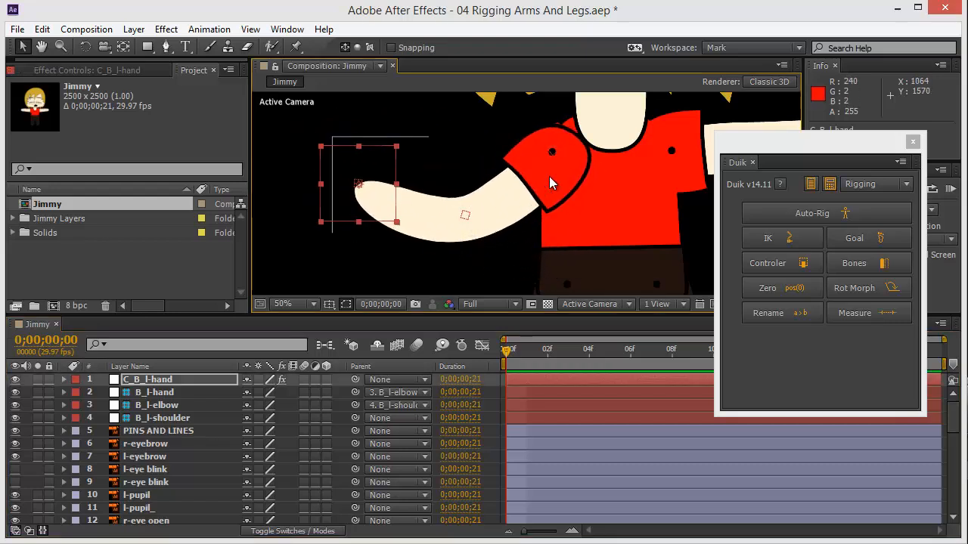
drag(338, 208, 394, 189)
key(comma)
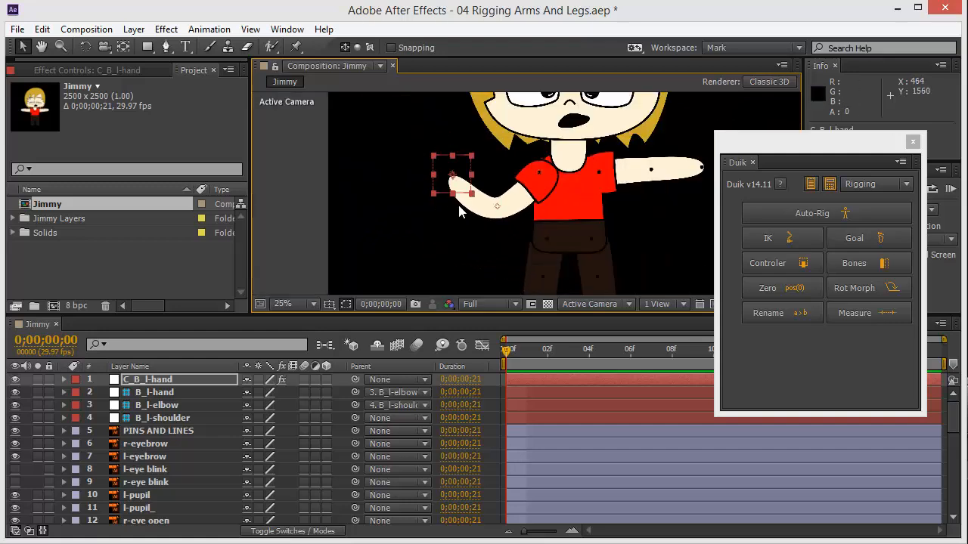
drag(457, 202, 411, 178)
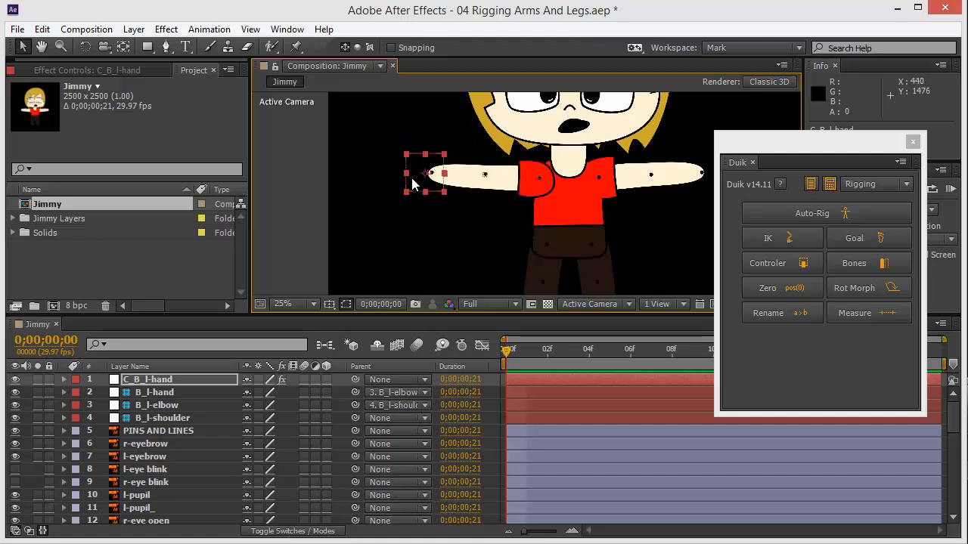
click(700, 172)
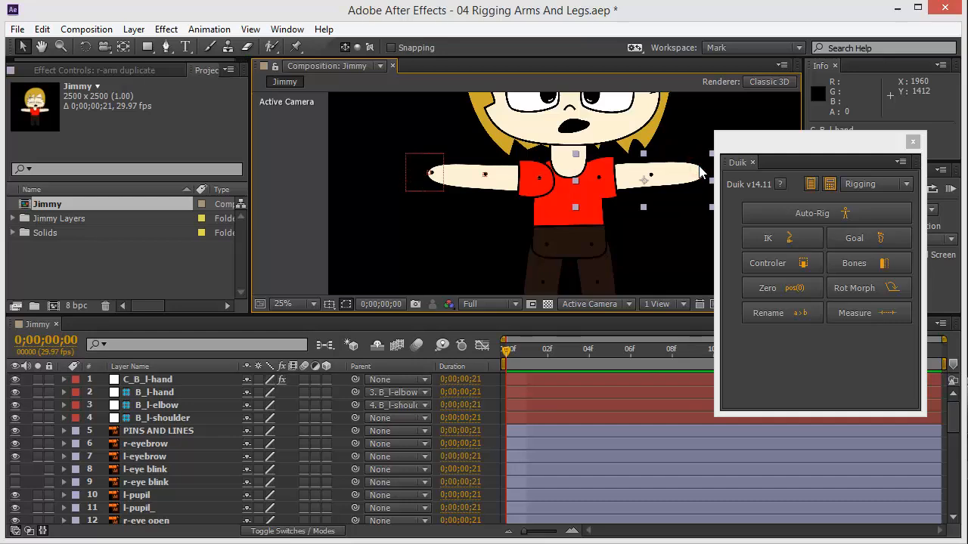